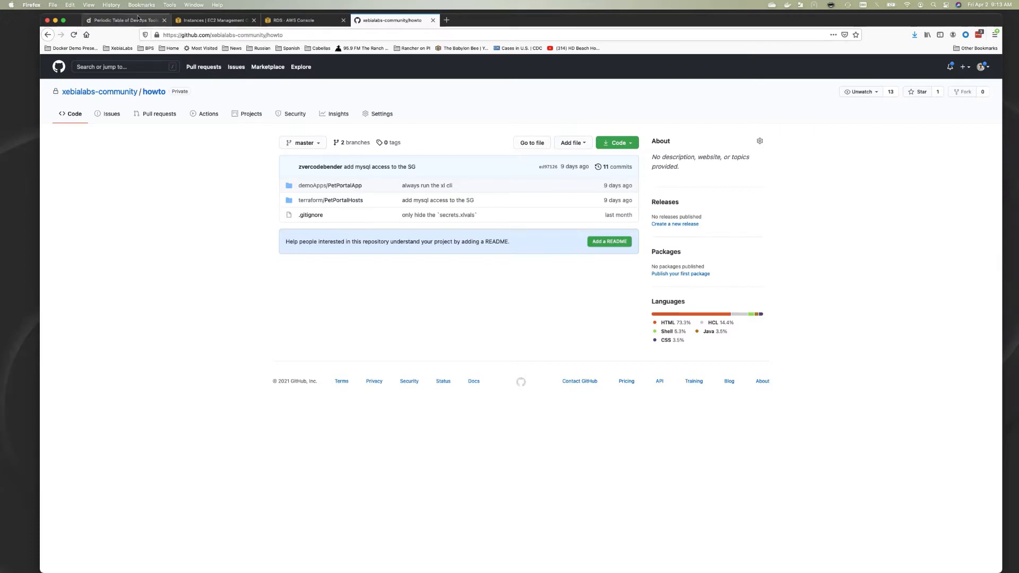
Switch the browser from the GitHub howto repository to the Periodic Table of DevOps Tools page
left_click(138, 18)
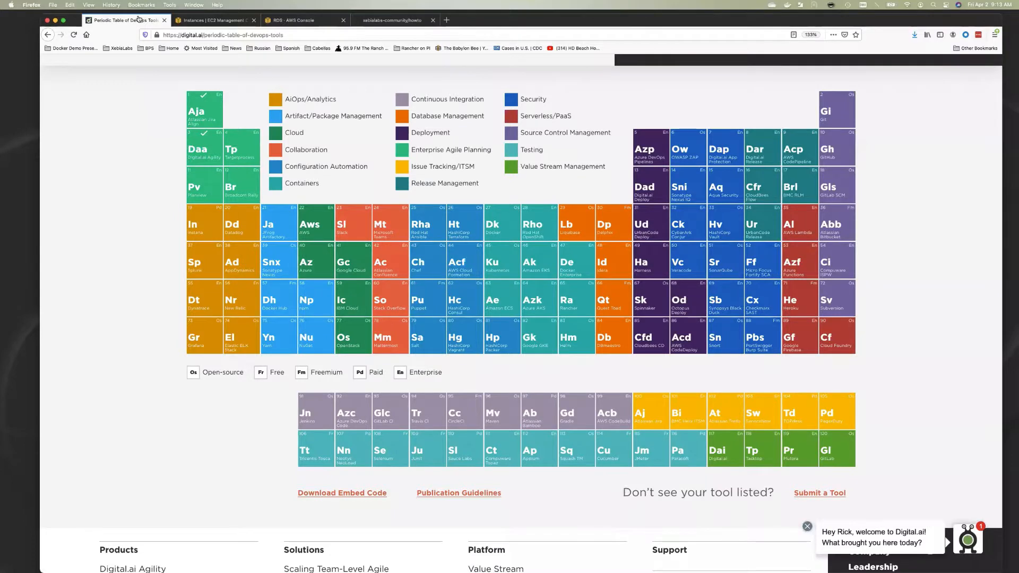
Rerun ./startDemo.sh for PetPortalHosts in iTerm2, then return to db.tf in Atom
key("super+Tab")
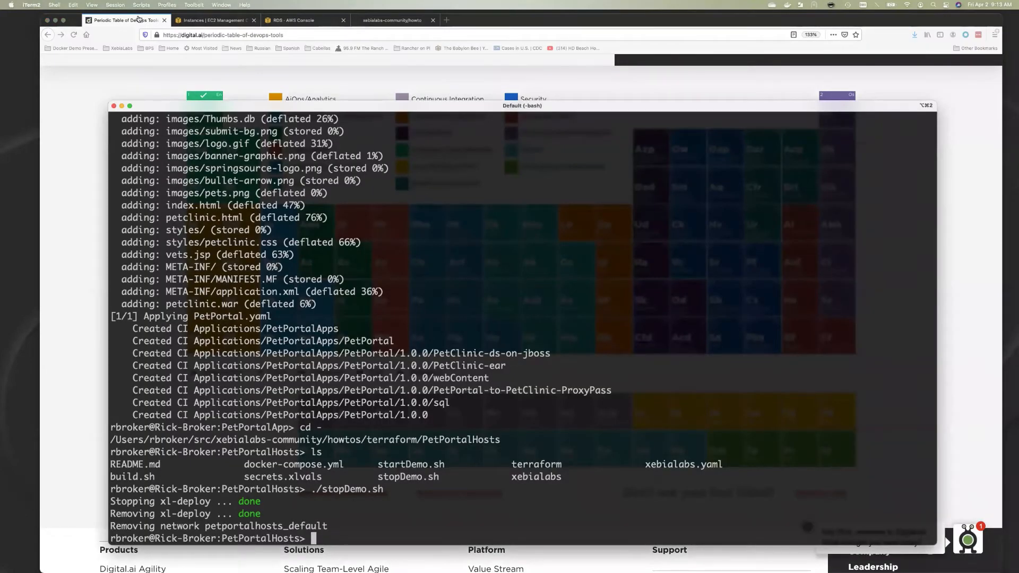
key("super+Tab")
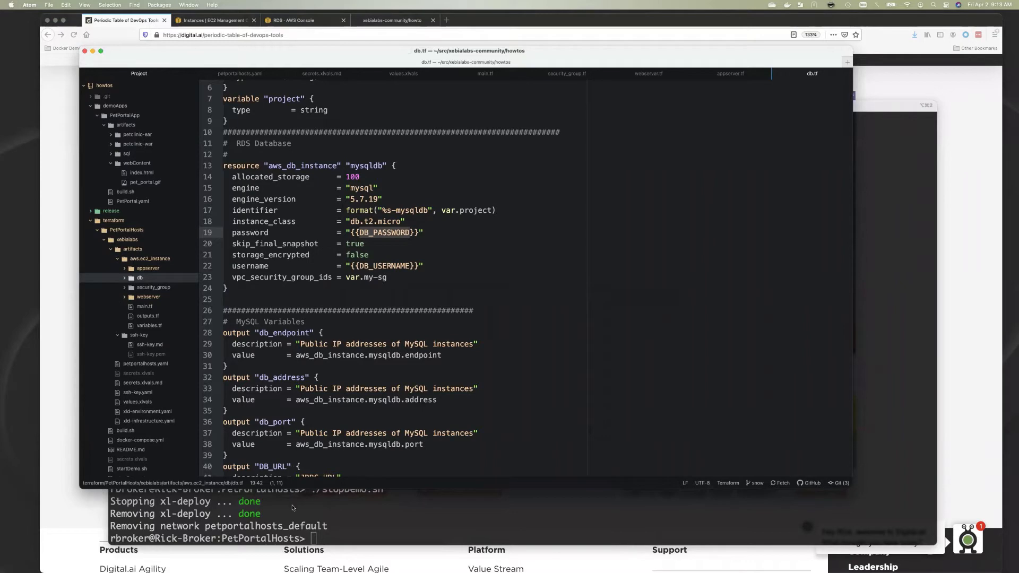
left_click(292, 507)
type(".")
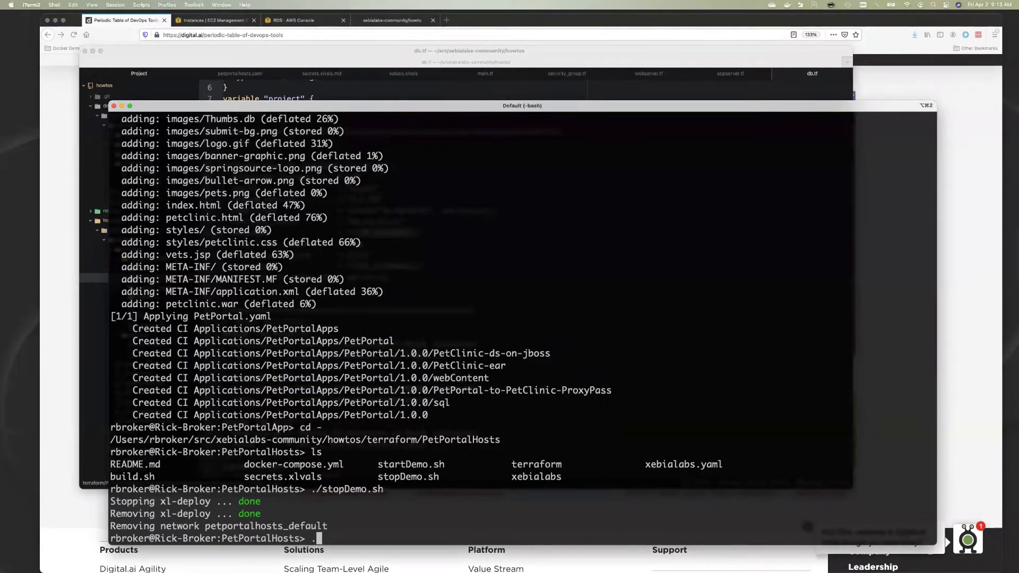
type("/startDemo.sh")
key("Return")
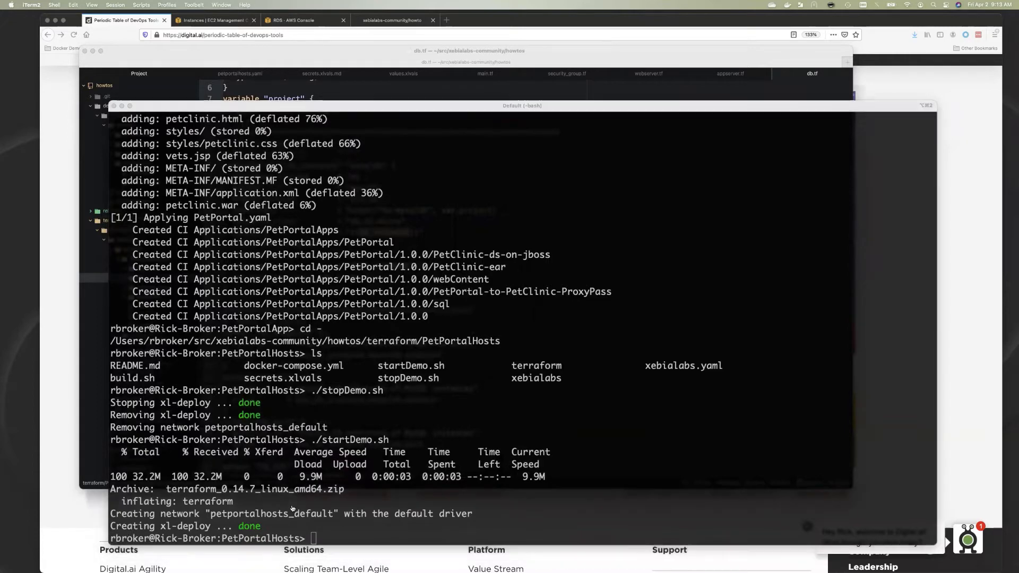
key("super+Tab")
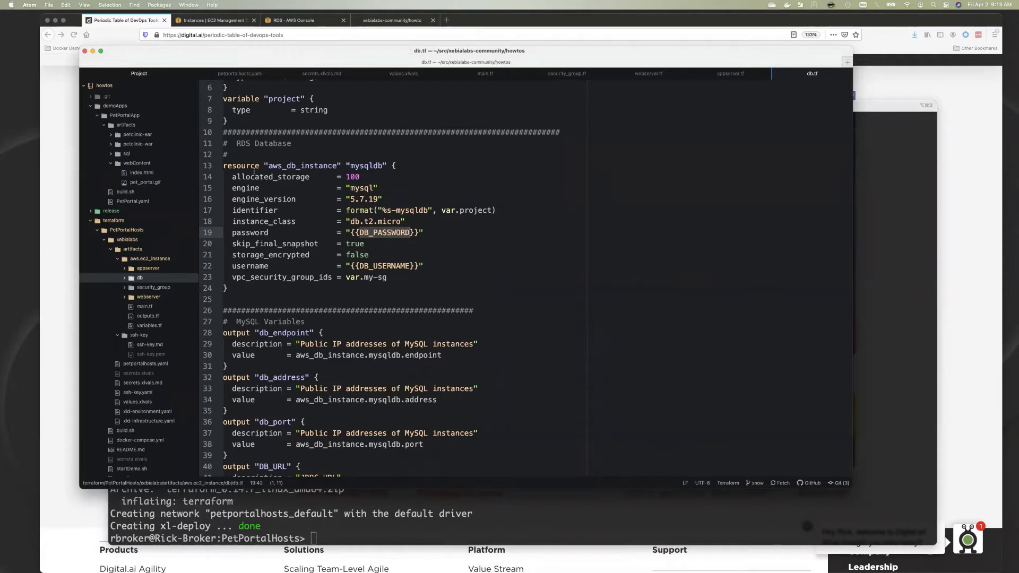
In petportalhosts.yaml, highlight the appserver's {{DB_USERNAME}}, {{DB_PASSWORD}} and mysqlHostOption placeholders
left_click(232, 76)
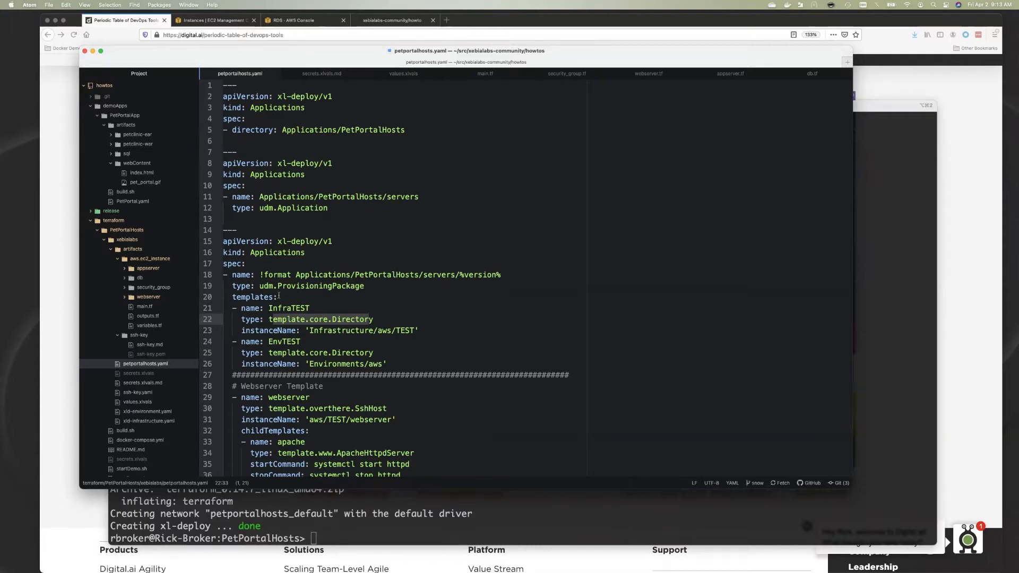
scroll(278, 357, "down", 3)
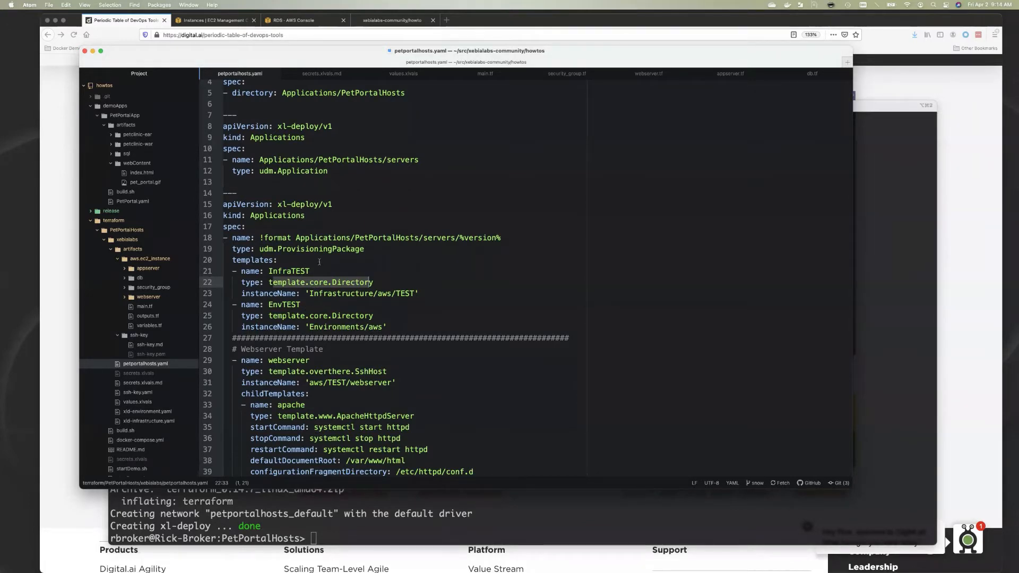
scroll(317, 340, "down", 3)
scroll(316, 340, "down", 6)
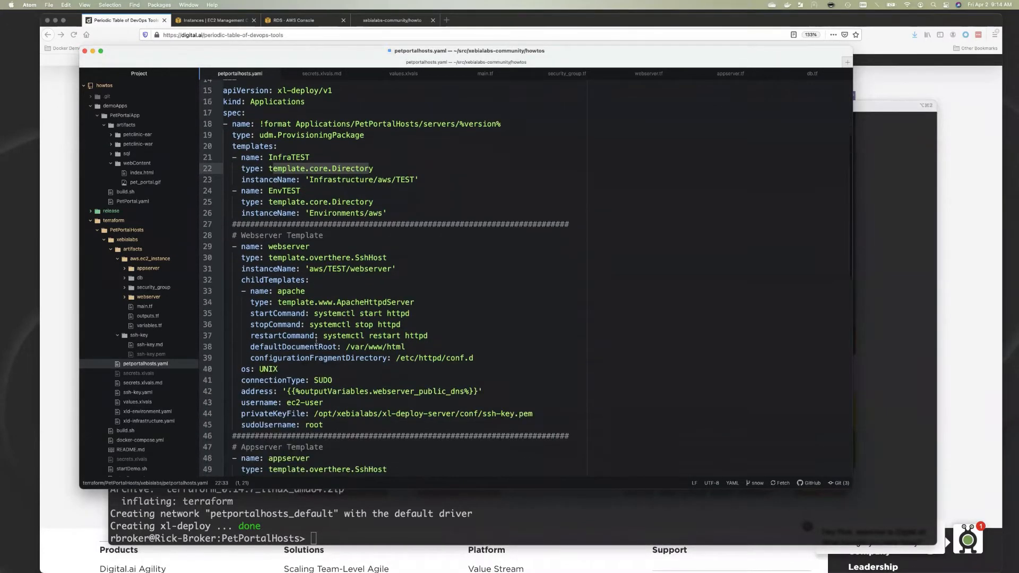
scroll(316, 340, "down", 2)
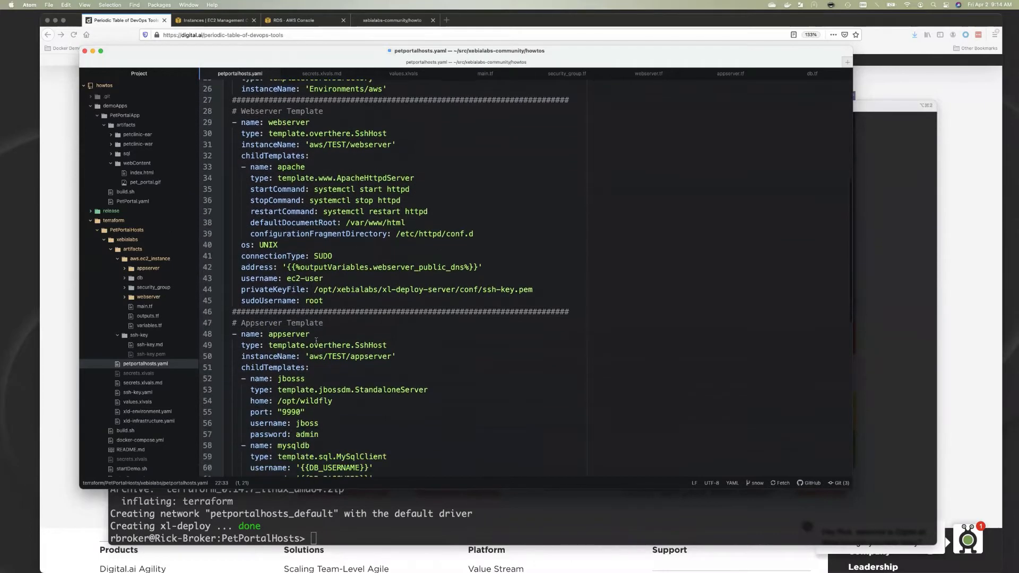
scroll(317, 340, "down", 1)
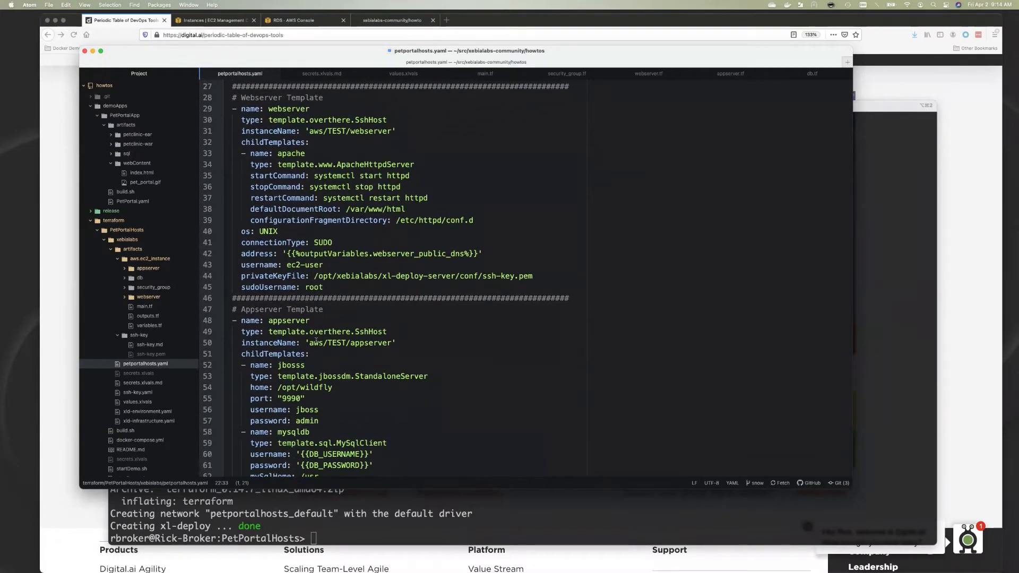
scroll(316, 340, "down", 4)
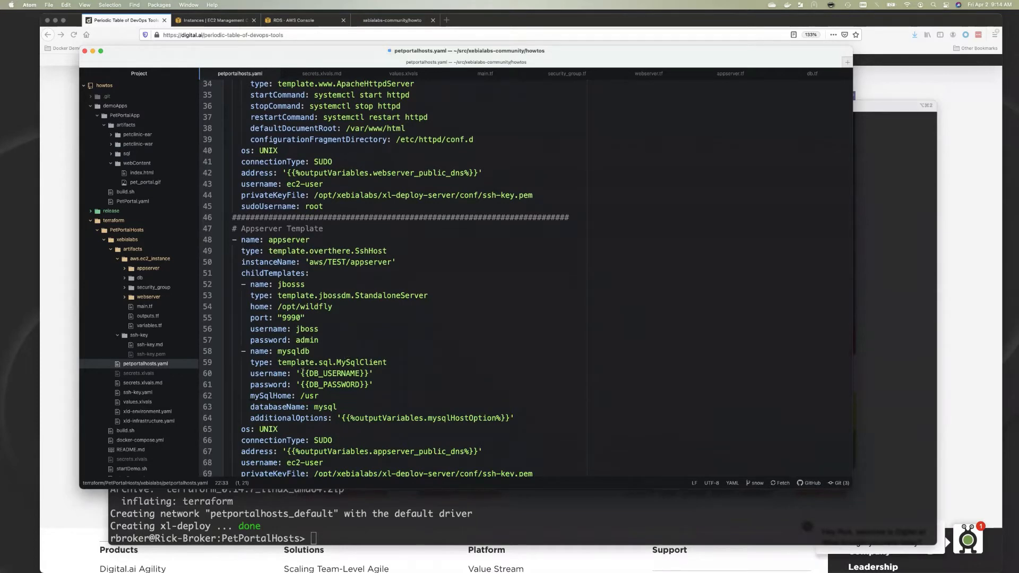
left_click_drag(300, 373, 368, 374)
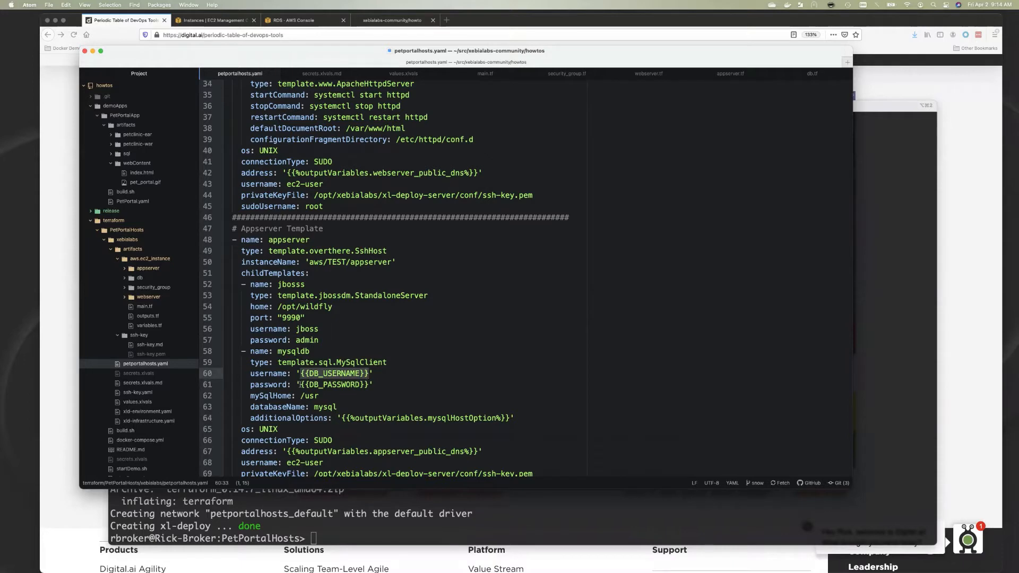
left_click_drag(300, 384, 369, 385)
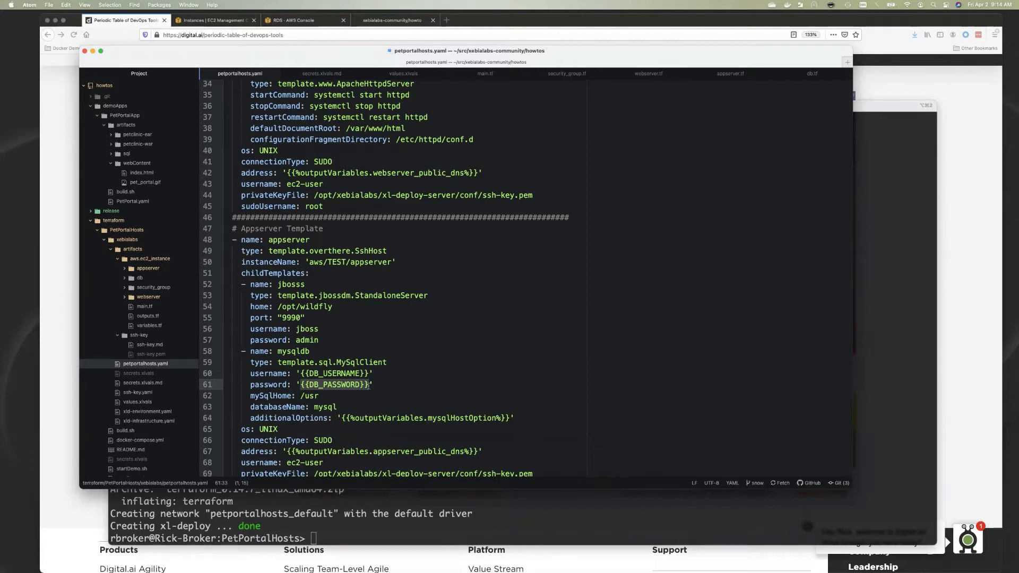
left_click_drag(341, 417, 509, 417)
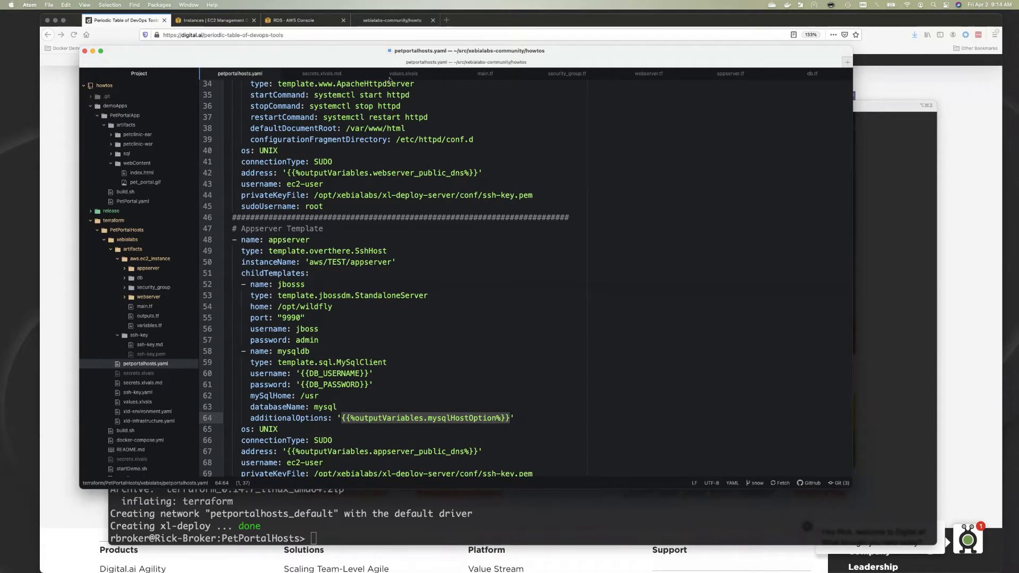
Read the ssh-key.md and secrets.xlvals.md notes, then show the RDS Databases console in Firefox
left_click(150, 343)
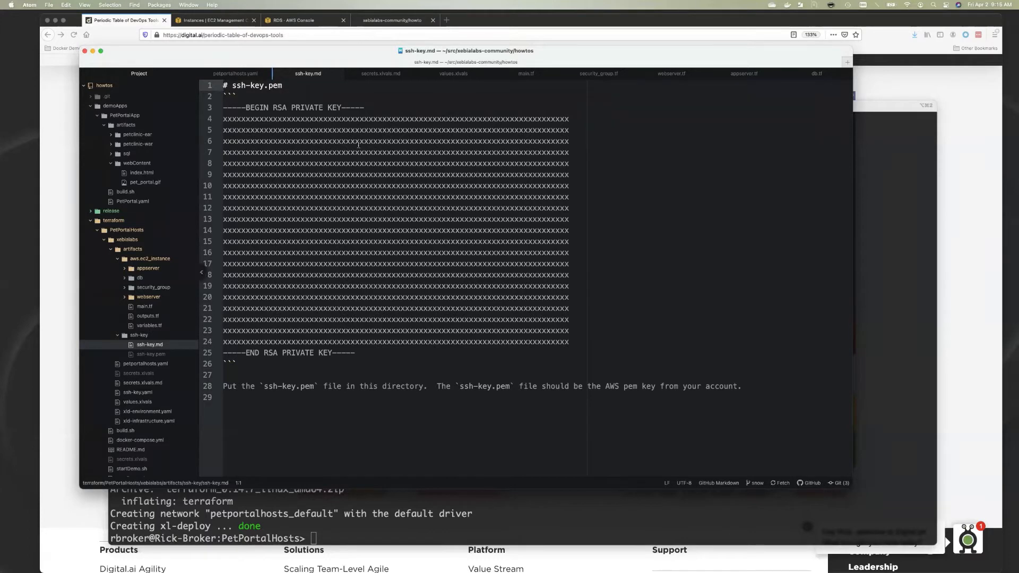
left_click(381, 74)
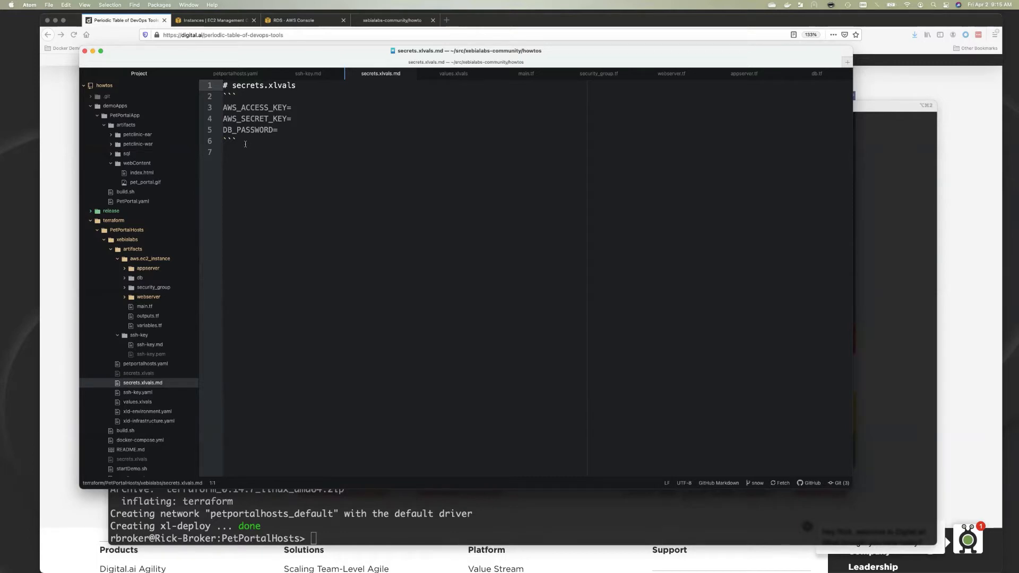
left_click(290, 20)
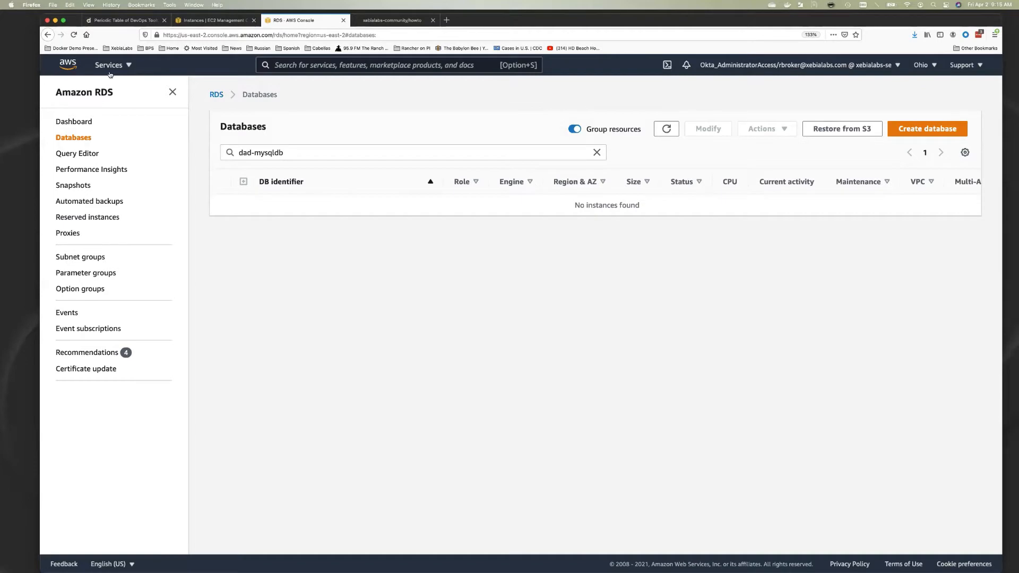
Search the AWS services for 'iam' and open IAM in a new browser tab
left_click(110, 67)
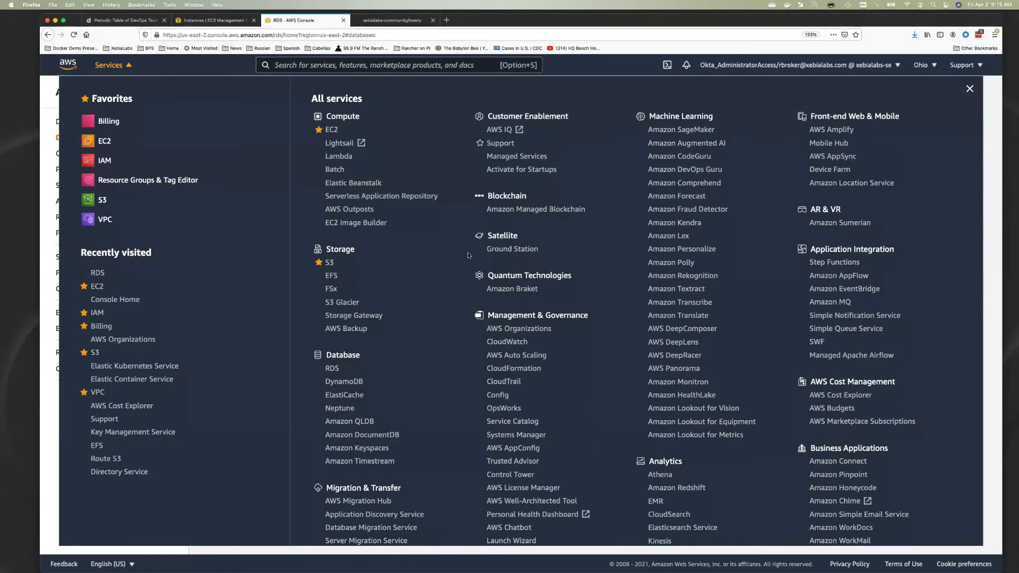
left_click(307, 69)
type("iam")
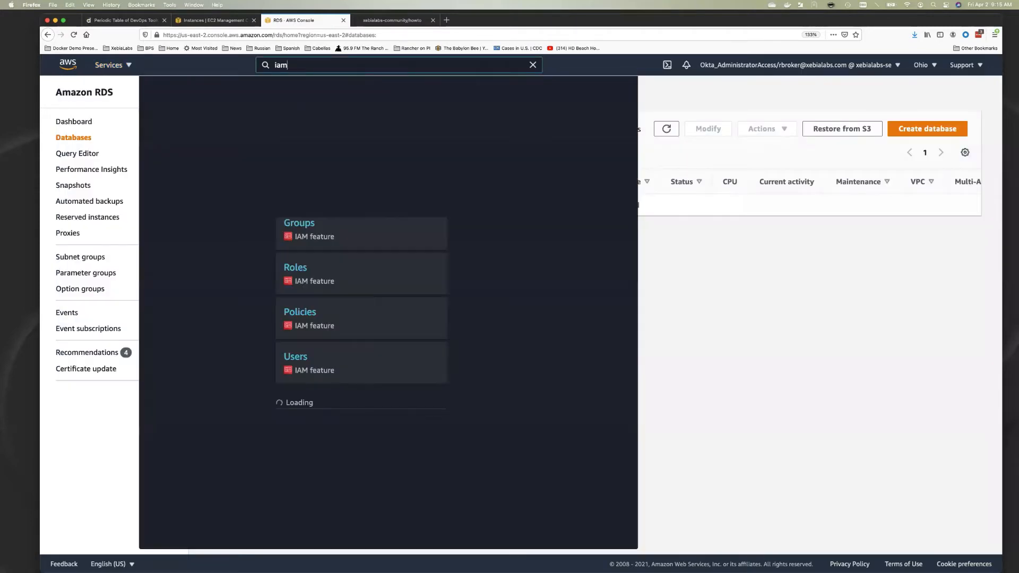
right_click(313, 148)
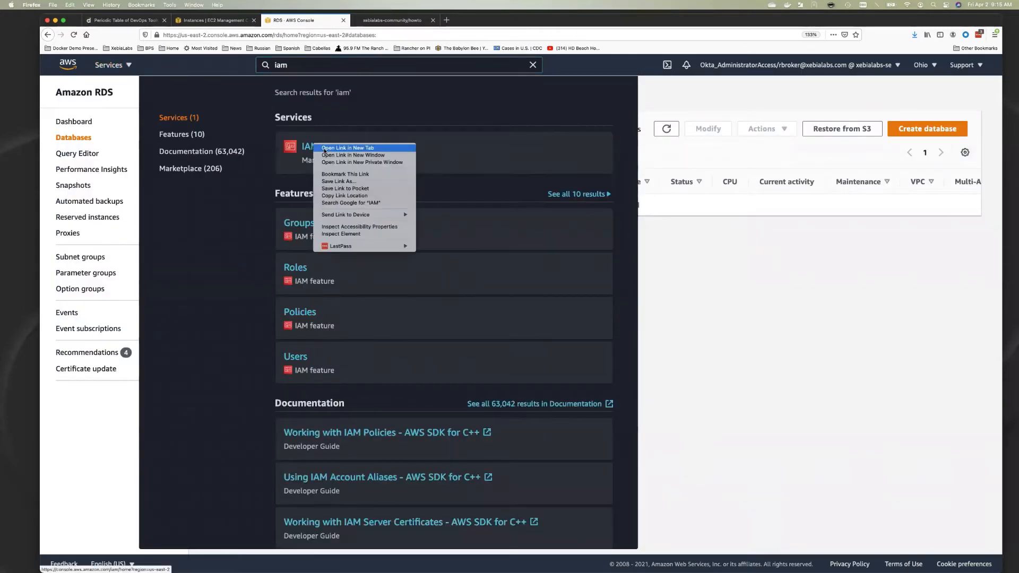
left_click(325, 148)
left_click(393, 20)
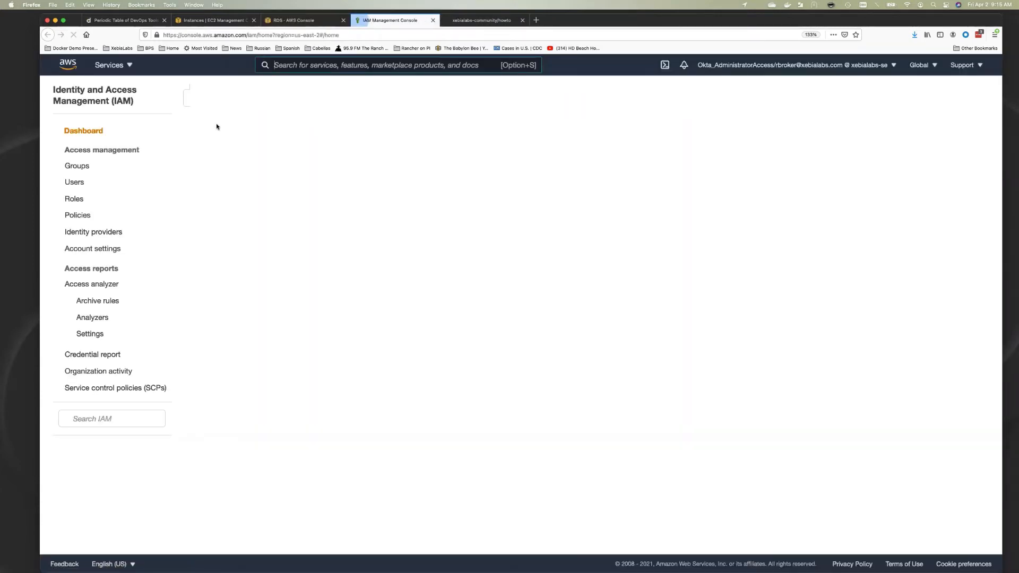
Check the API user's active access key under Security credentials, then return to Atom
left_click(219, 170)
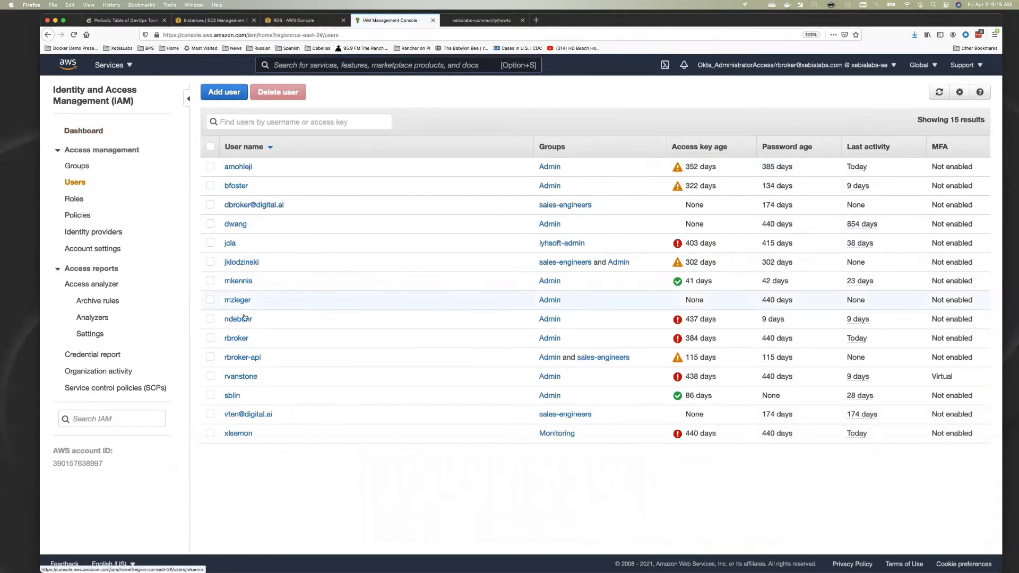
left_click(249, 358)
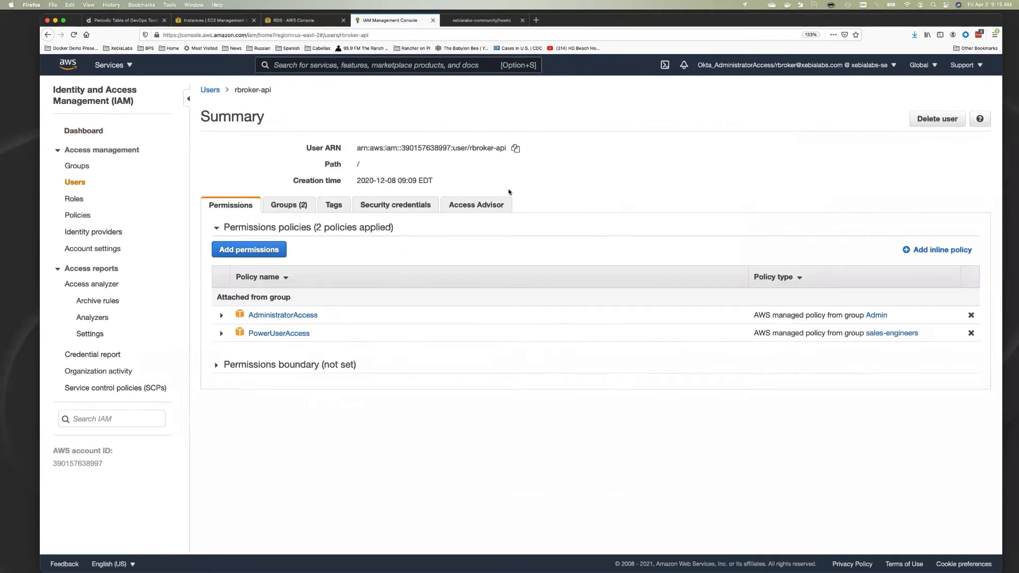
left_click(415, 205)
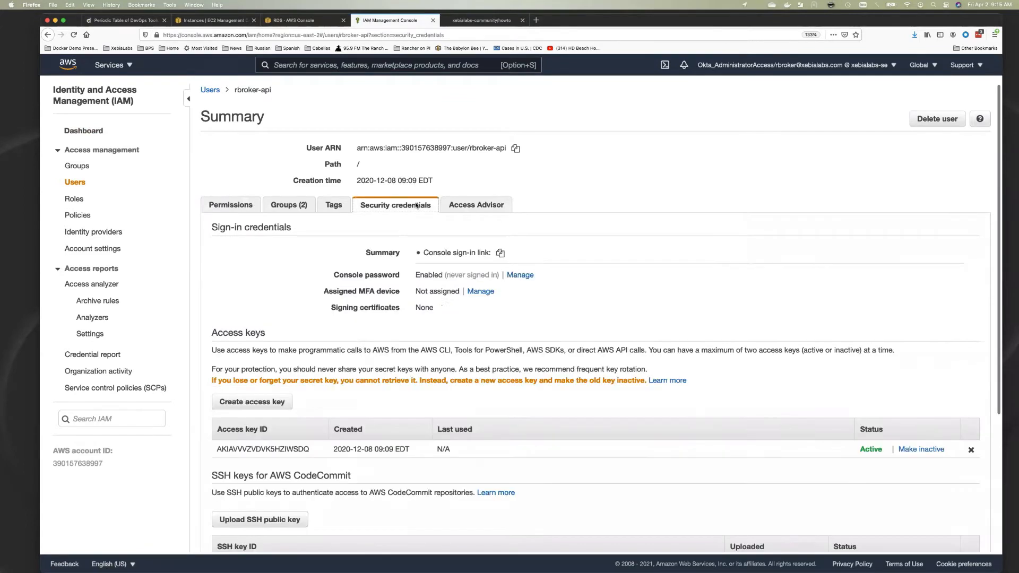
scroll(306, 339, "down", 3)
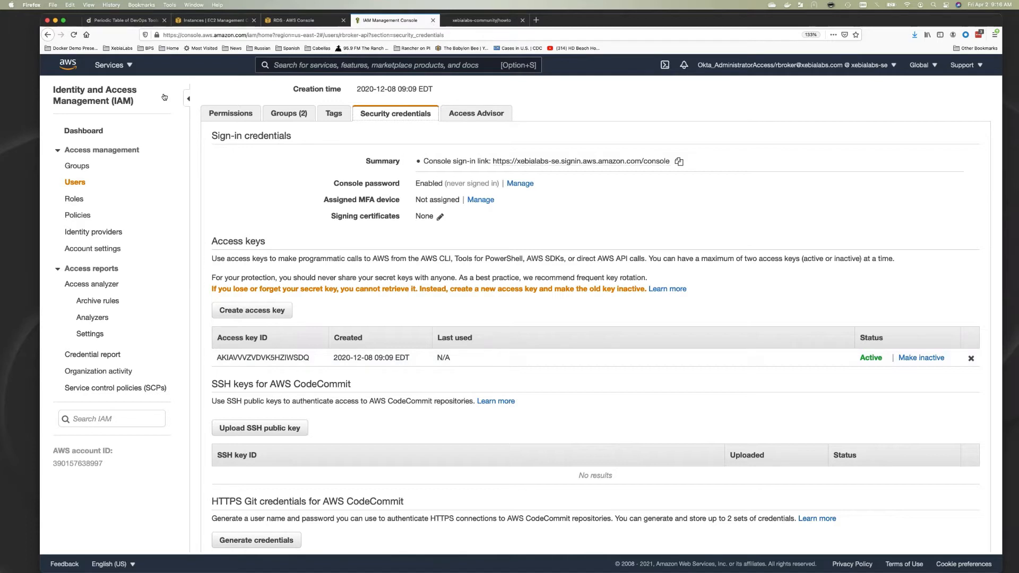
key("super+Tab")
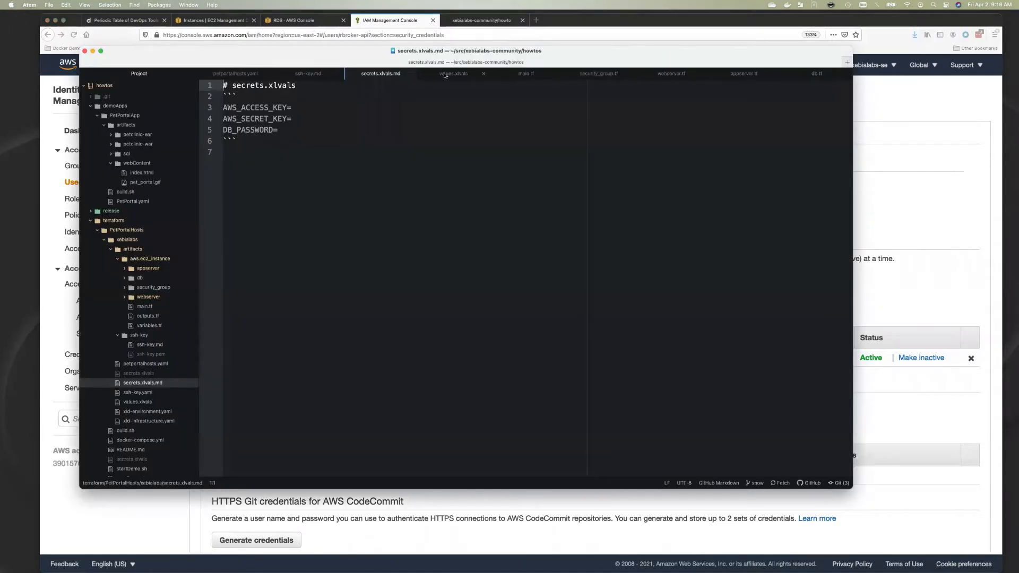
View values.xlvals: project dad, AMI ID, region us-east-2 and size t2.micro
left_click(444, 75)
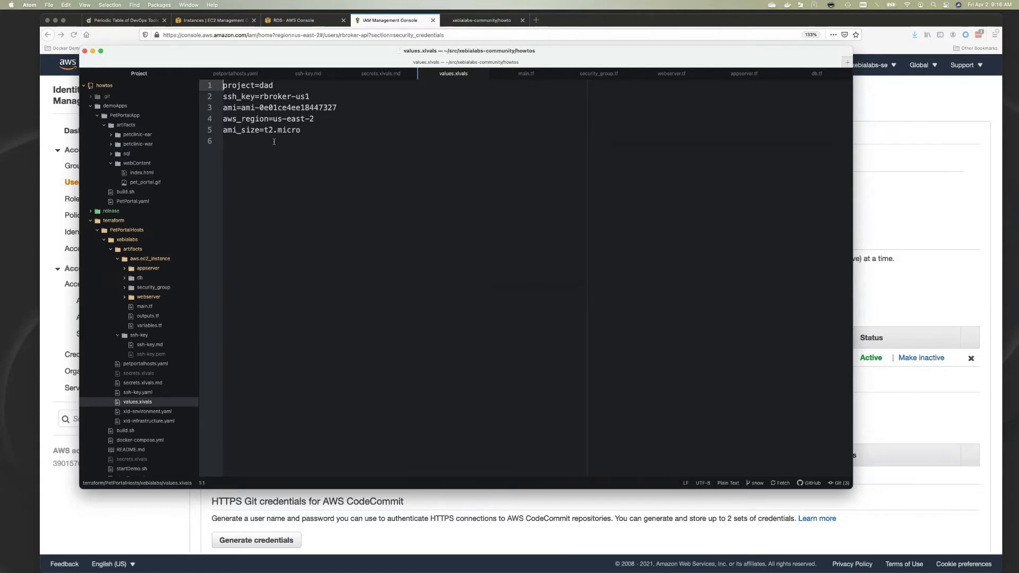
In main.tf, highlight the AWS_ACCESS_KEY placeholder on line 4
left_click(527, 74)
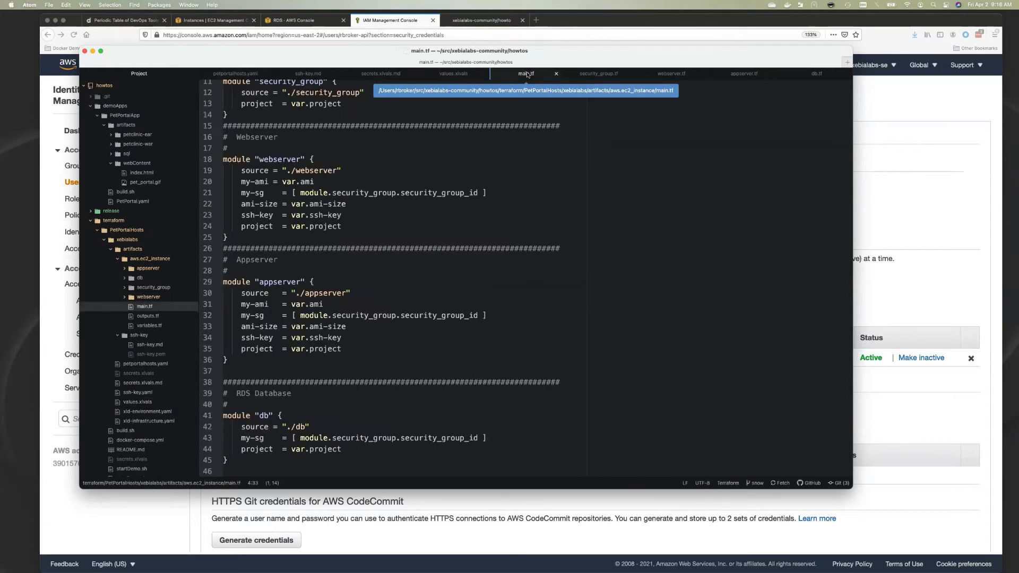
scroll(436, 147, "up", 5)
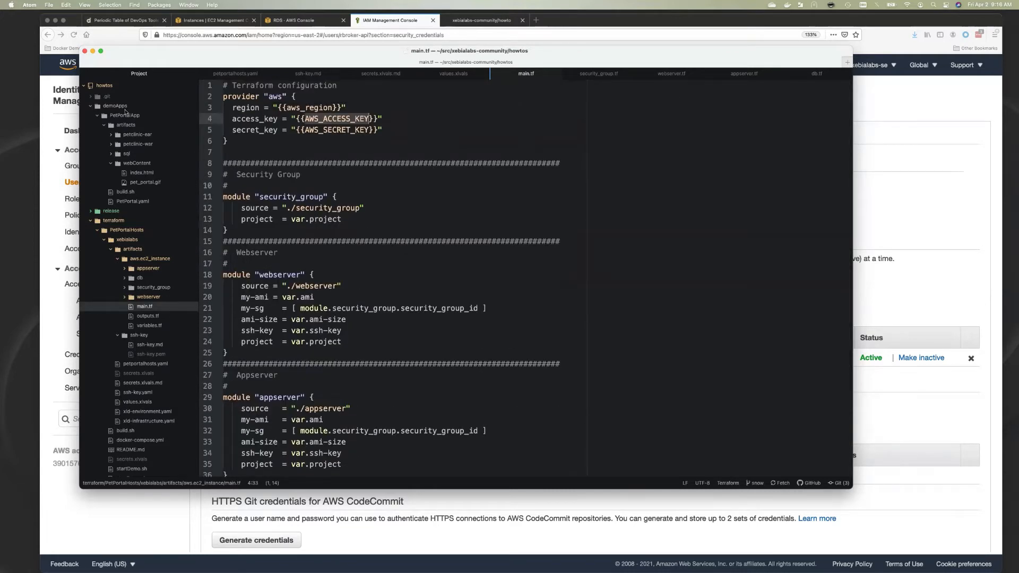
left_click_drag(295, 118, 379, 119)
Scroll through security_group.tf to review its rules
left_click(605, 76)
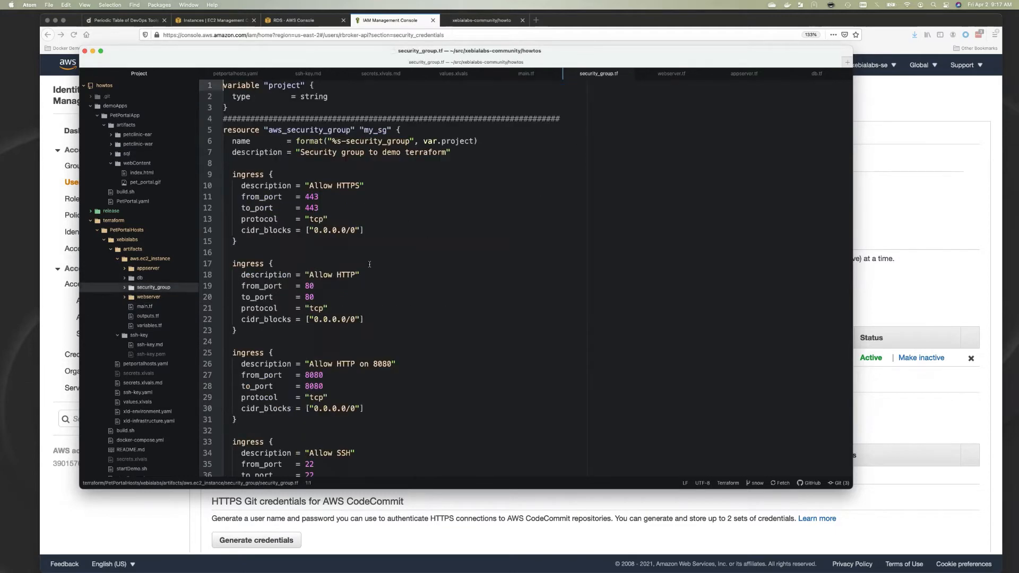
scroll(298, 365, "down", 10)
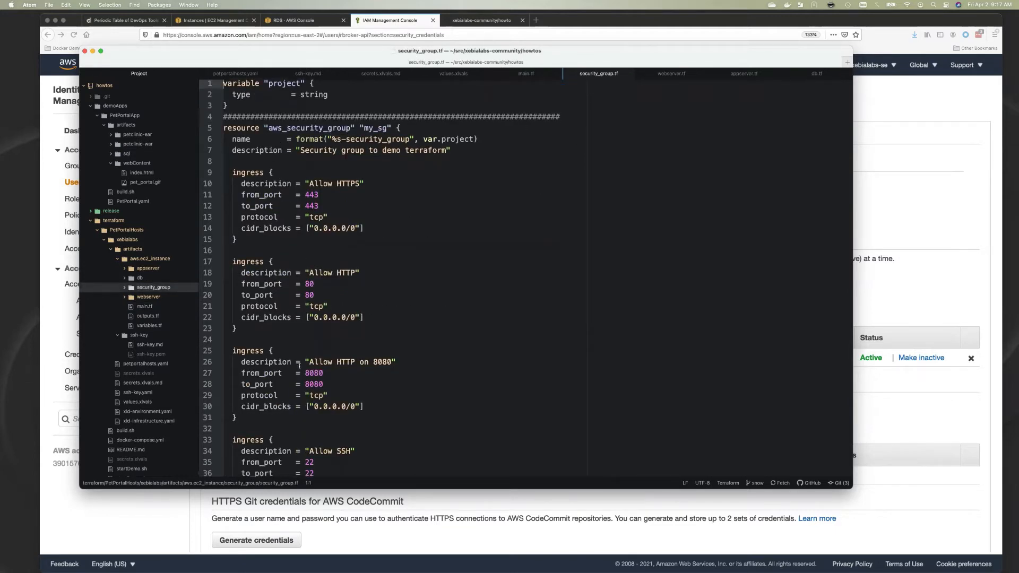
scroll(299, 365, "down", 5)
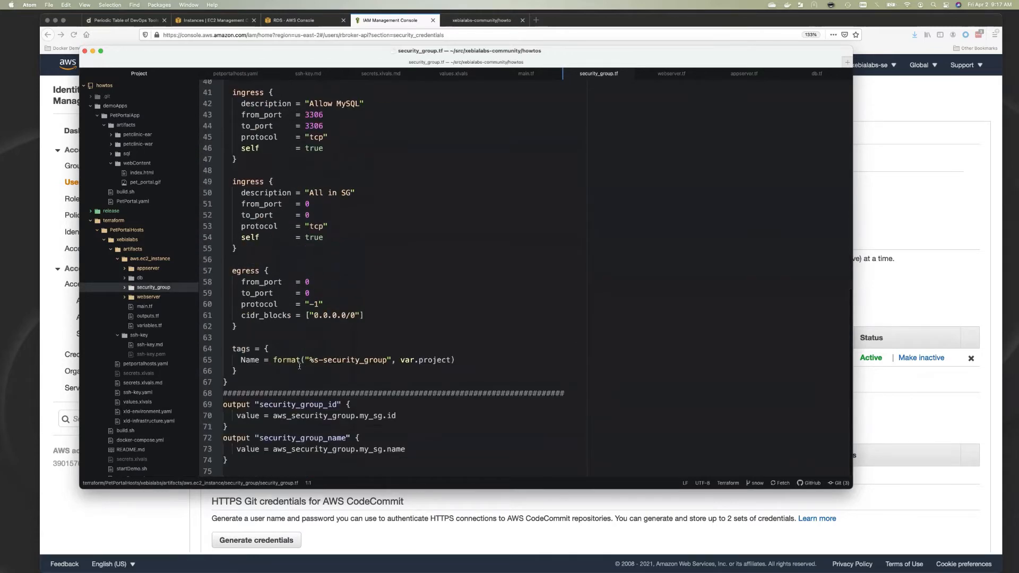
scroll(298, 365, "up", 8)
scroll(299, 366, "down", 8)
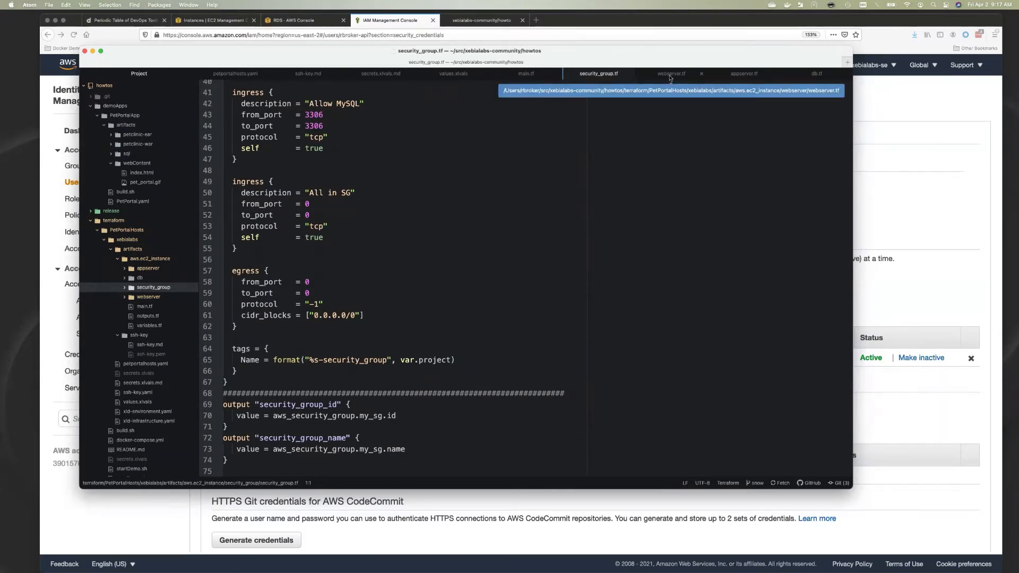
Review webserver.tf and appserver.tf, ending on db.tf's MySQL 5.7.19 RDS definition
left_click(670, 74)
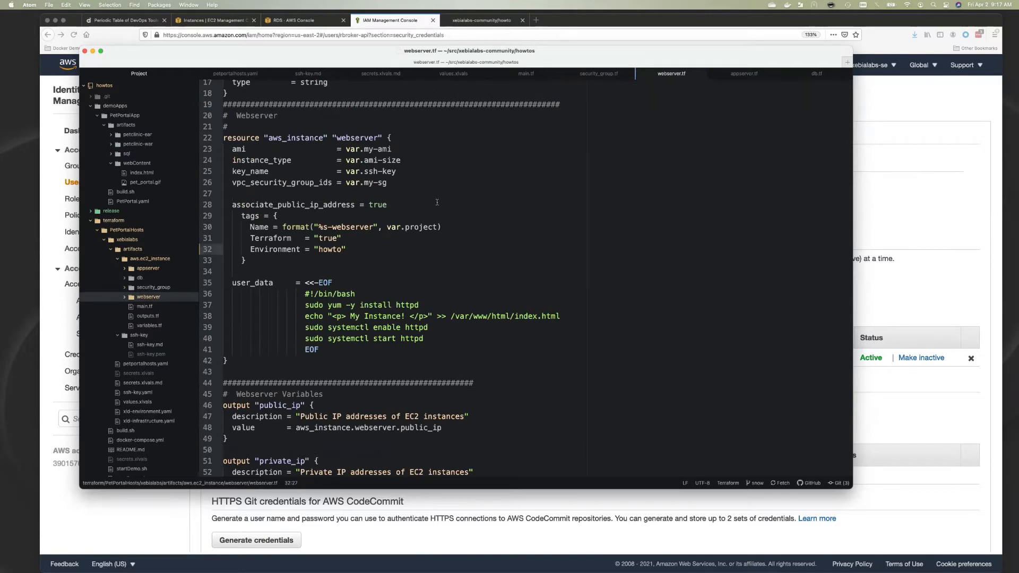
scroll(409, 267, "down", 4)
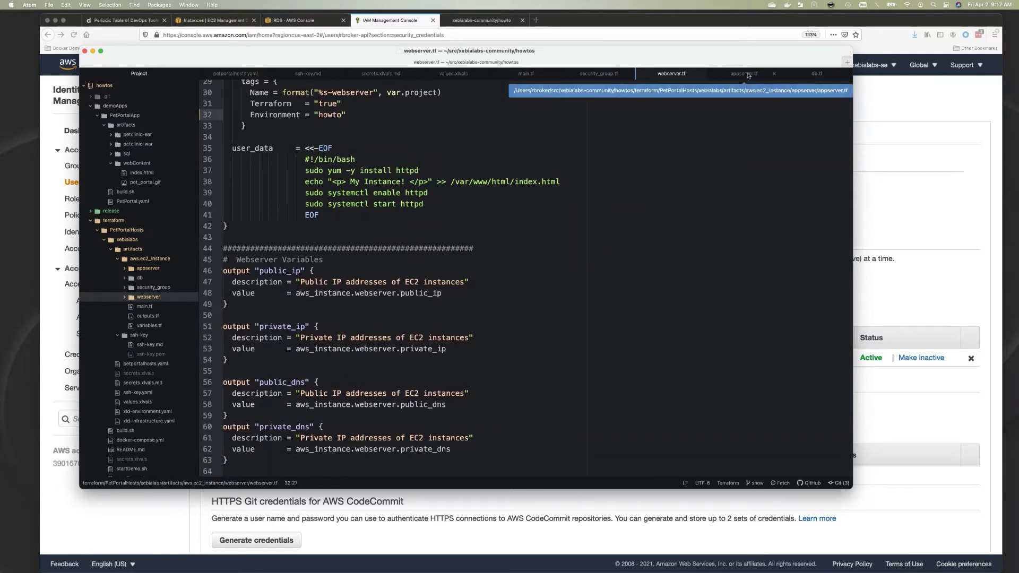
left_click(744, 73)
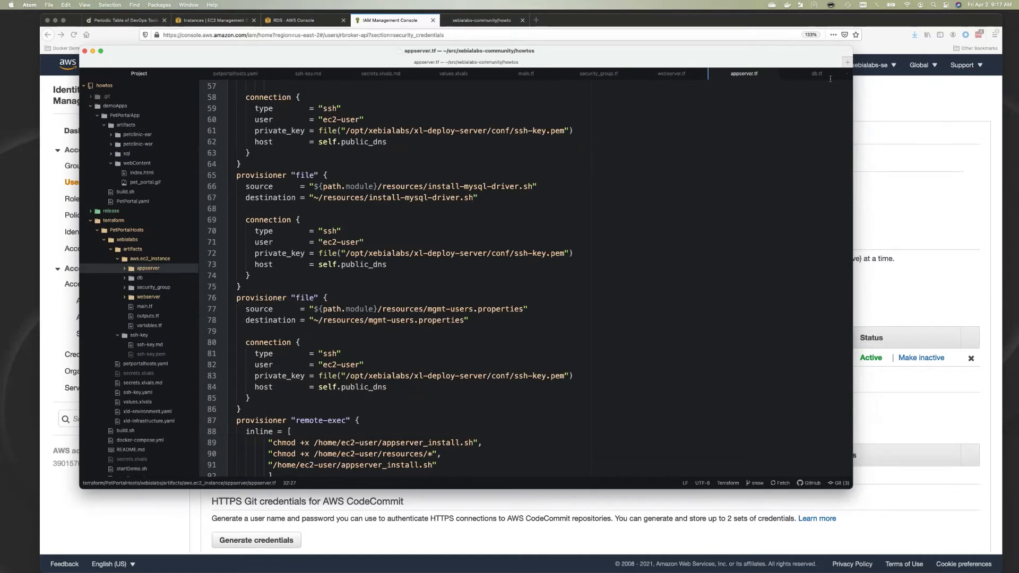
left_click(812, 74)
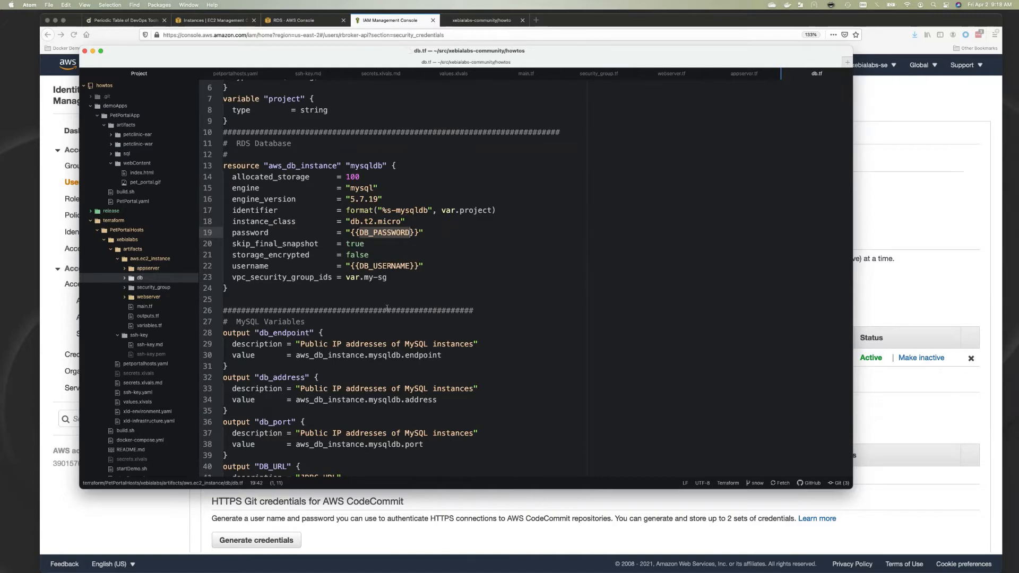
Run build.sh in the terminal to import xebialabs.yaml into XL Deploy
key("super+Tab")
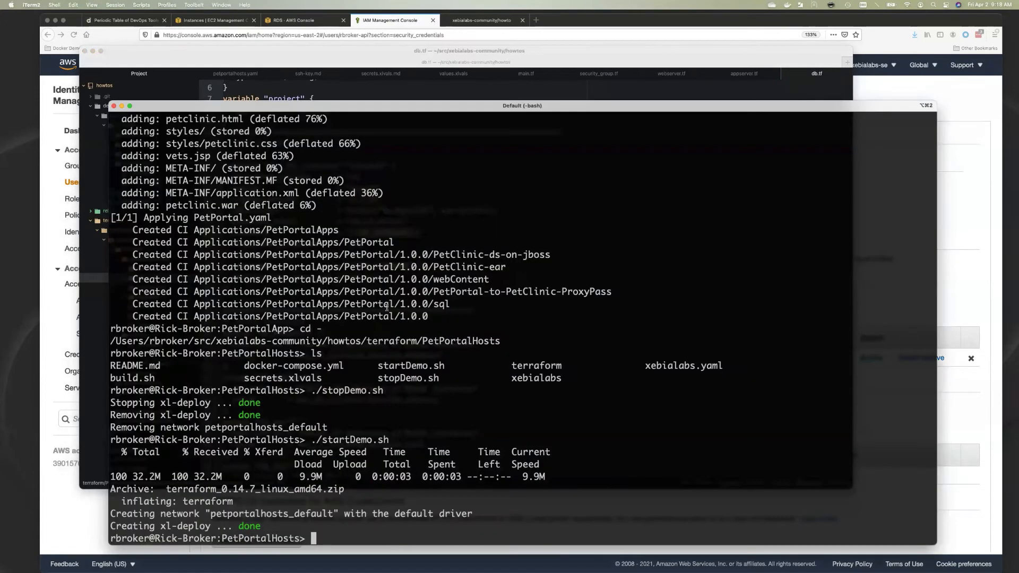
type("./")
type("b")
key("Tab")
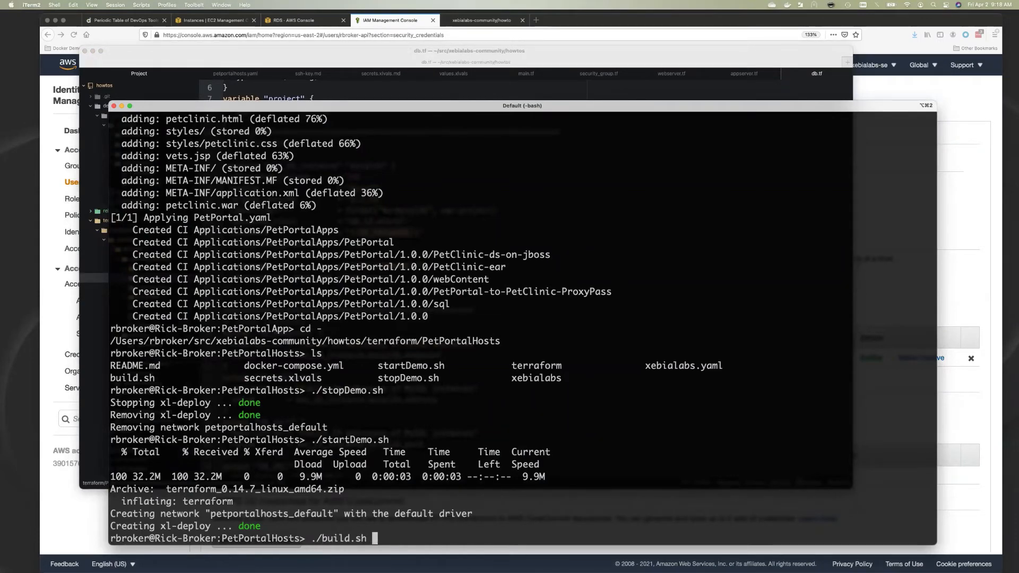
key("Return")
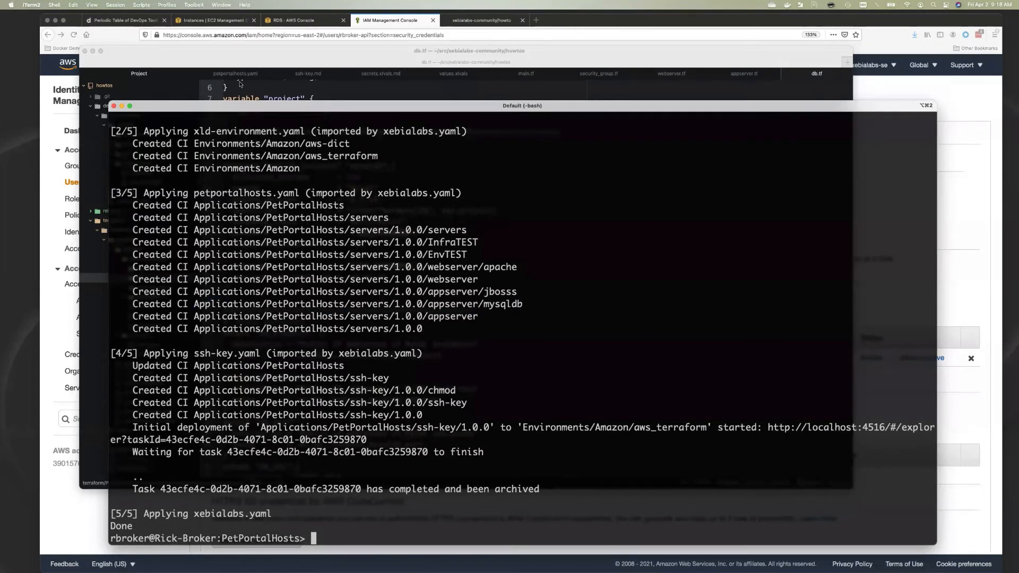
left_click(214, 42)
Load XL Deploy at localhost:4516 and log in as admin
key("super+1")
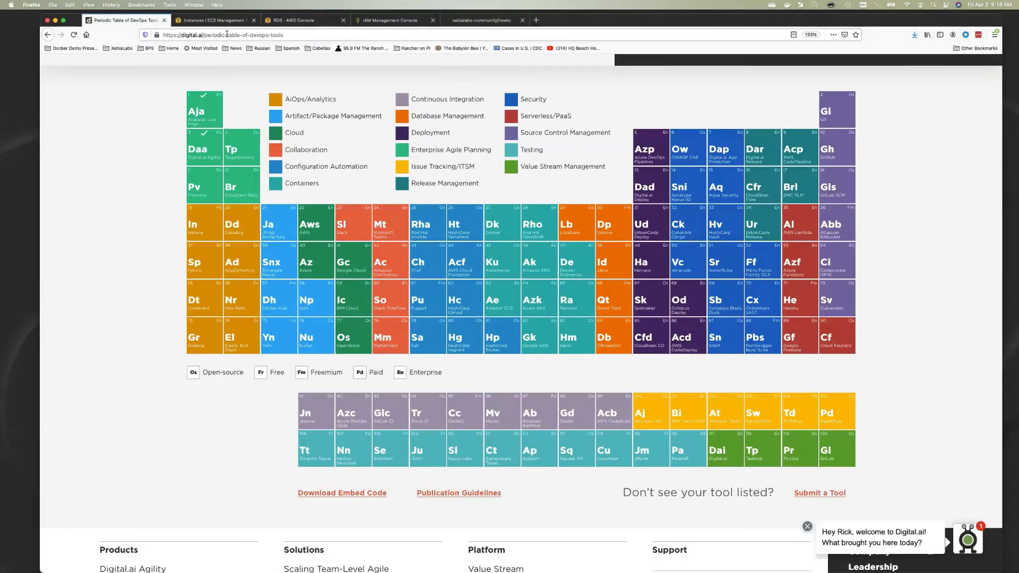
left_click(227, 34)
type("local")
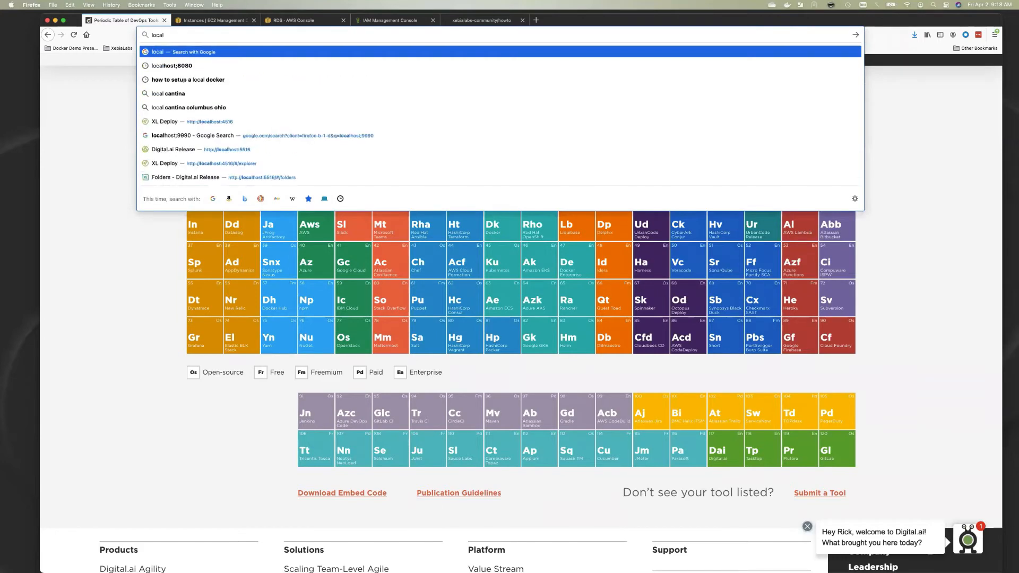
type("host:451")
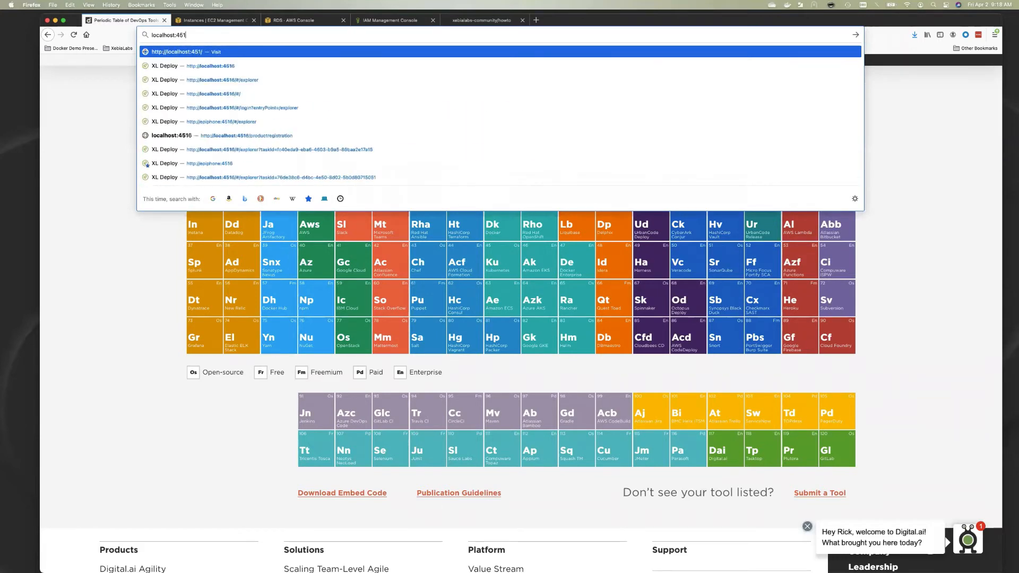
type("6")
key("Return")
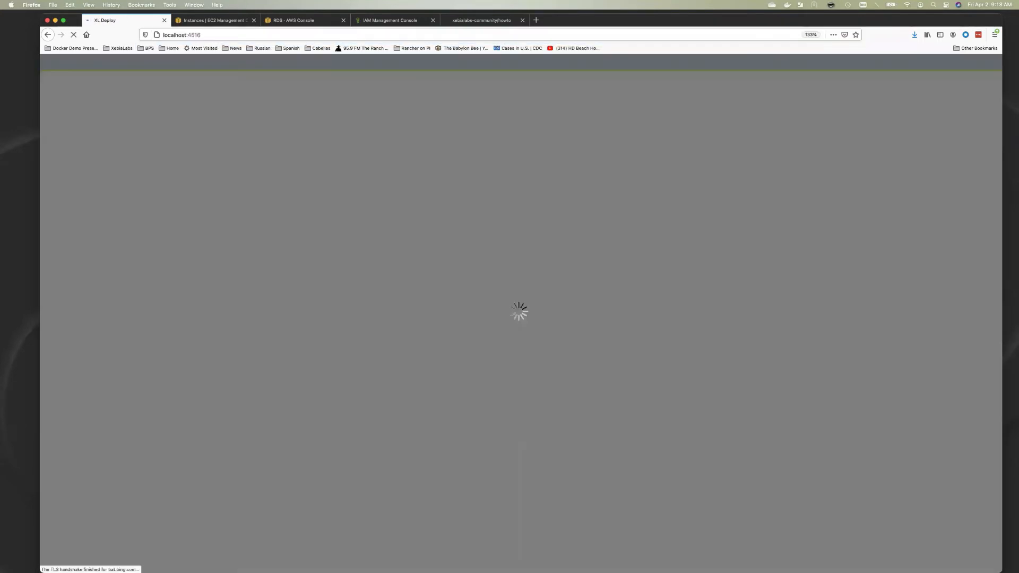
type("admin")
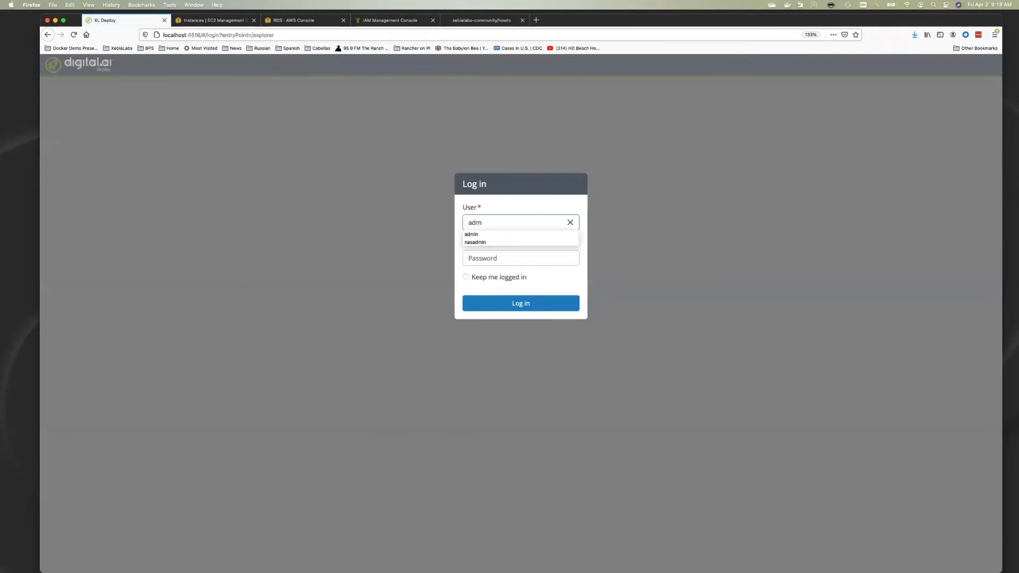
key("Tab")
type("admin")
key("Return")
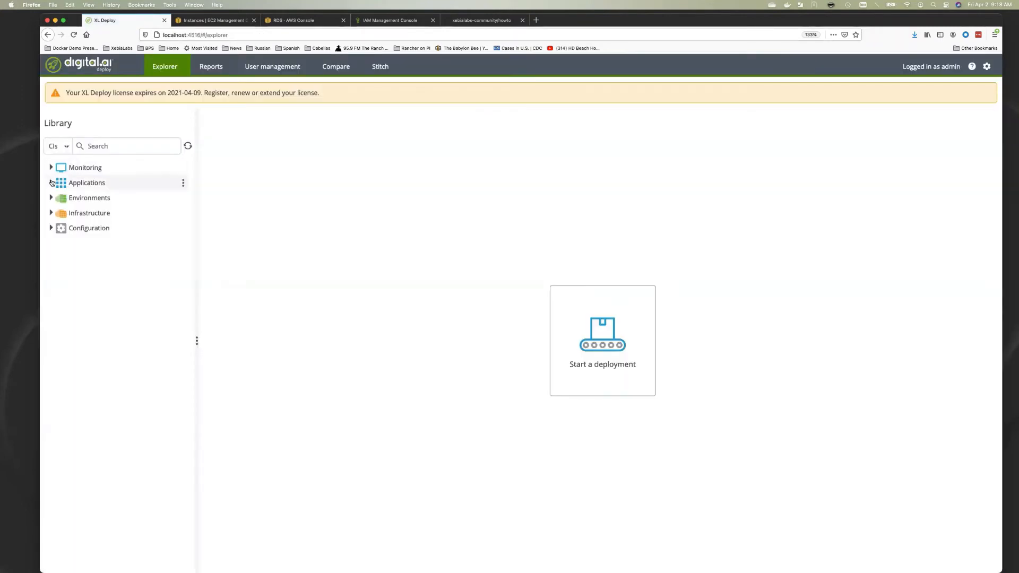
Check the PetPortalHosts application, Amazon environments and Amazon infrastructure in the Library, then start a deployment
left_click(52, 183)
left_click(60, 198)
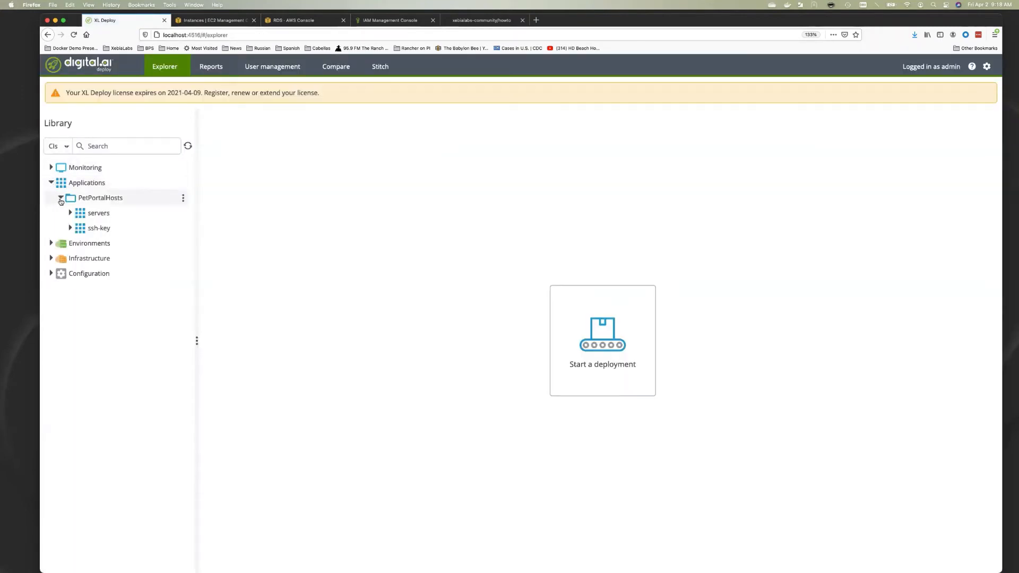
left_click(51, 243)
left_click(61, 258)
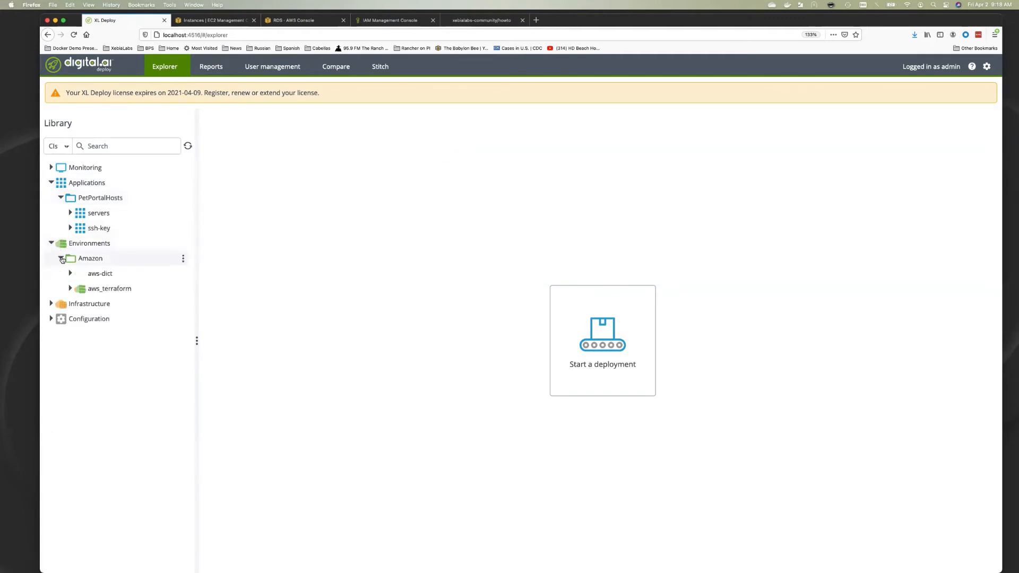
left_click(51, 304)
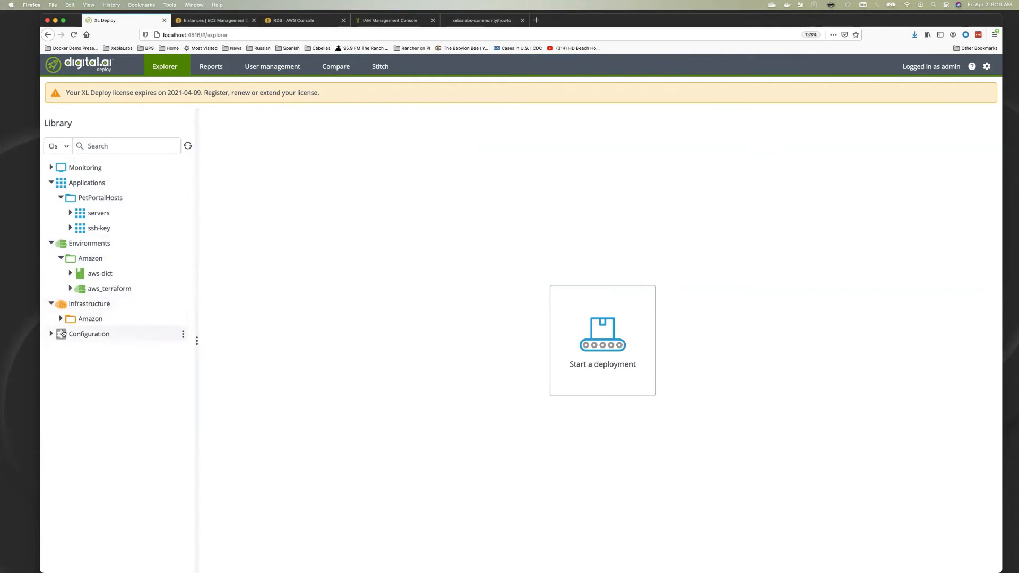
left_click(60, 318)
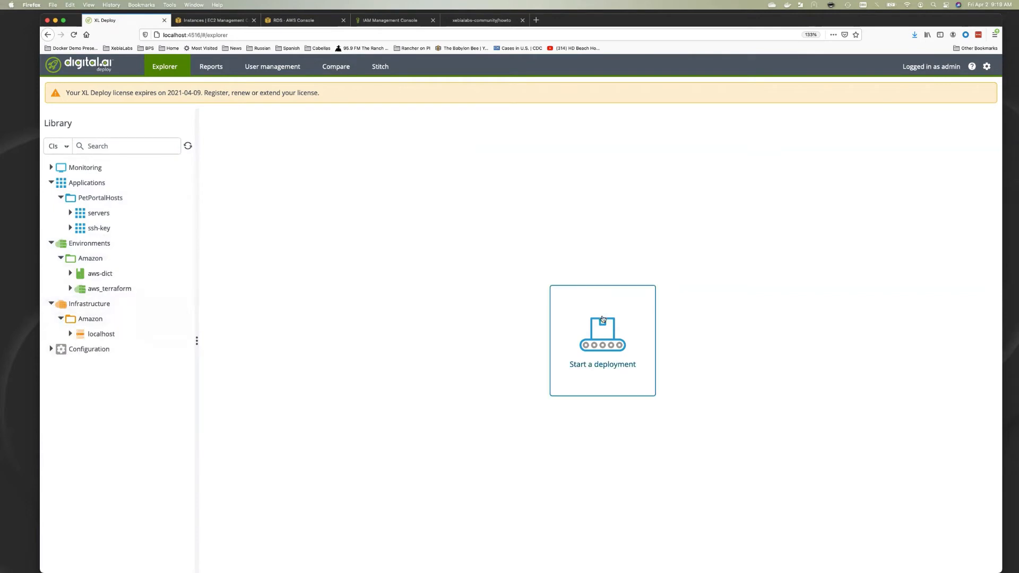
left_click(551, 310)
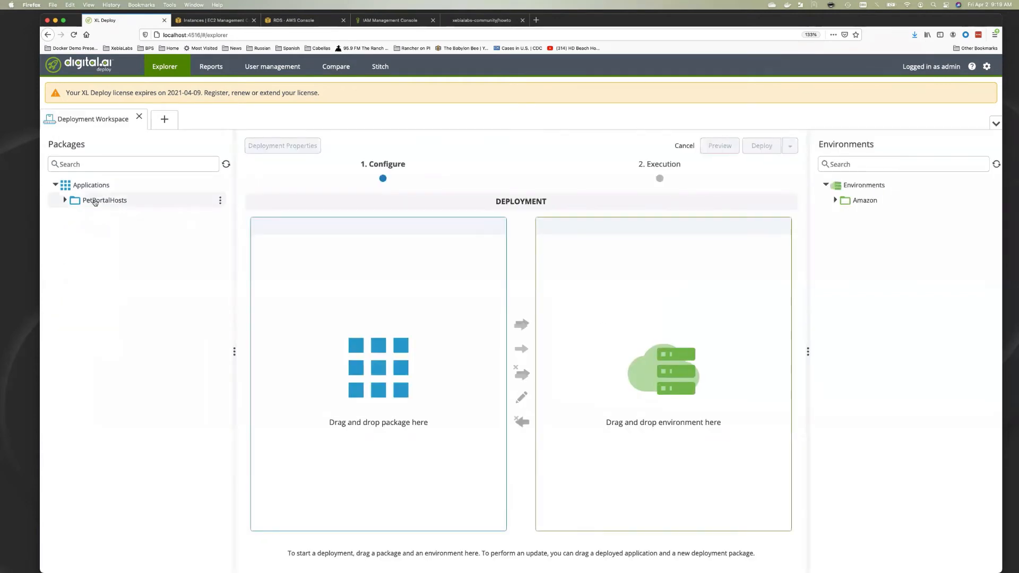
Set up a deployment of servers 1.0.0 to the aws_terraform environment
left_click(65, 200)
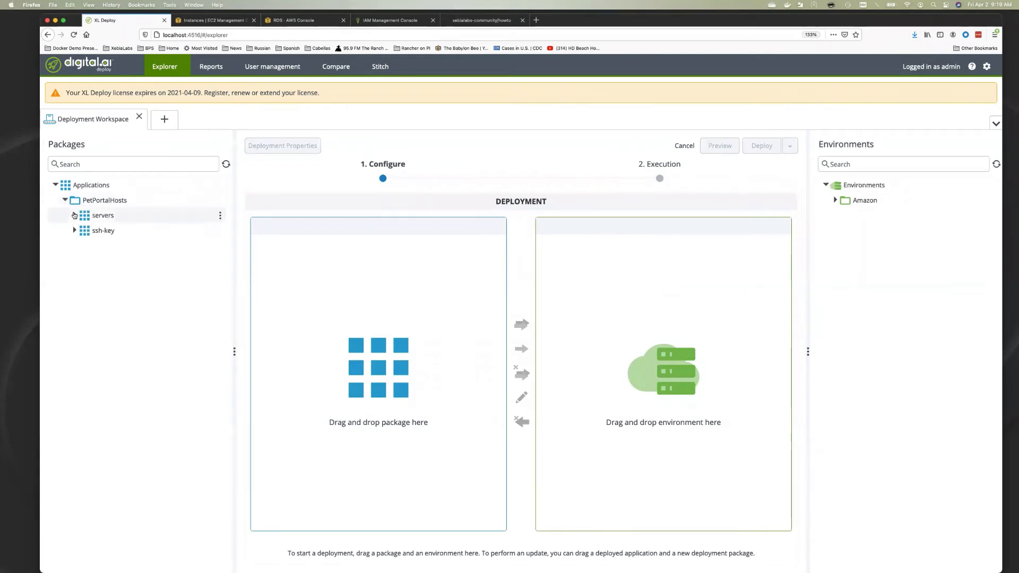
left_click(74, 215)
left_click_drag(107, 230, 321, 253)
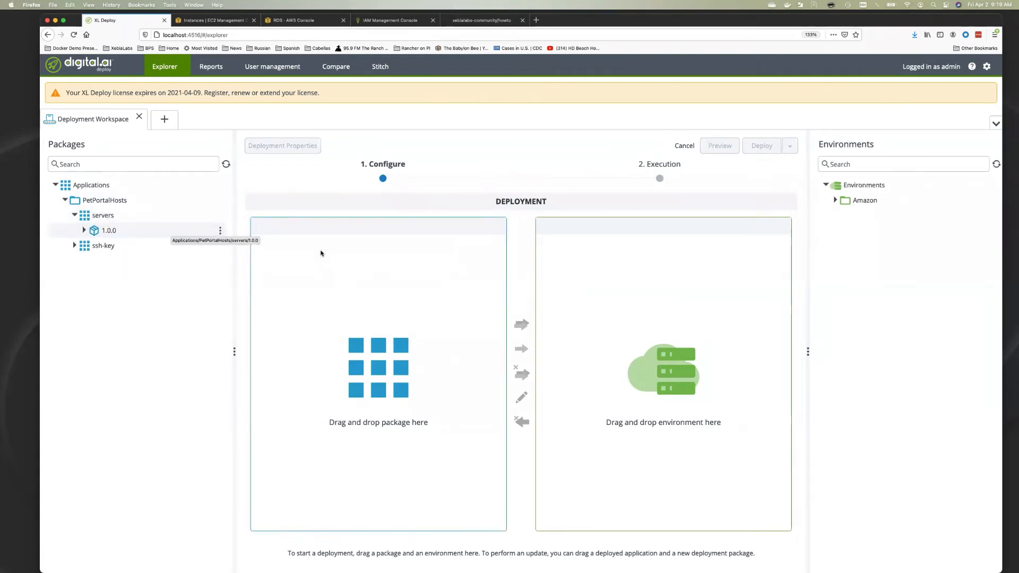
left_click(834, 201)
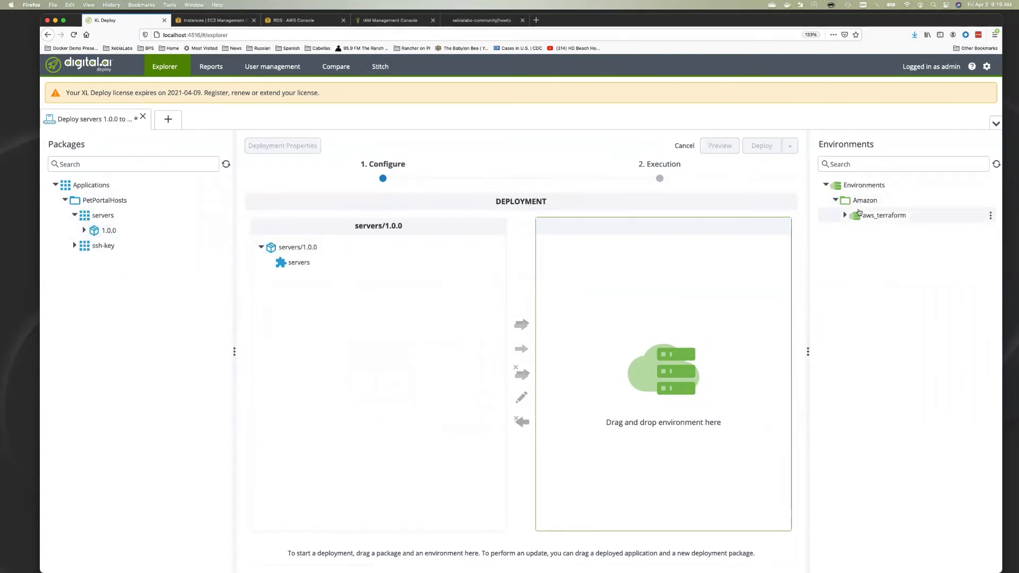
left_click_drag(864, 215, 634, 298)
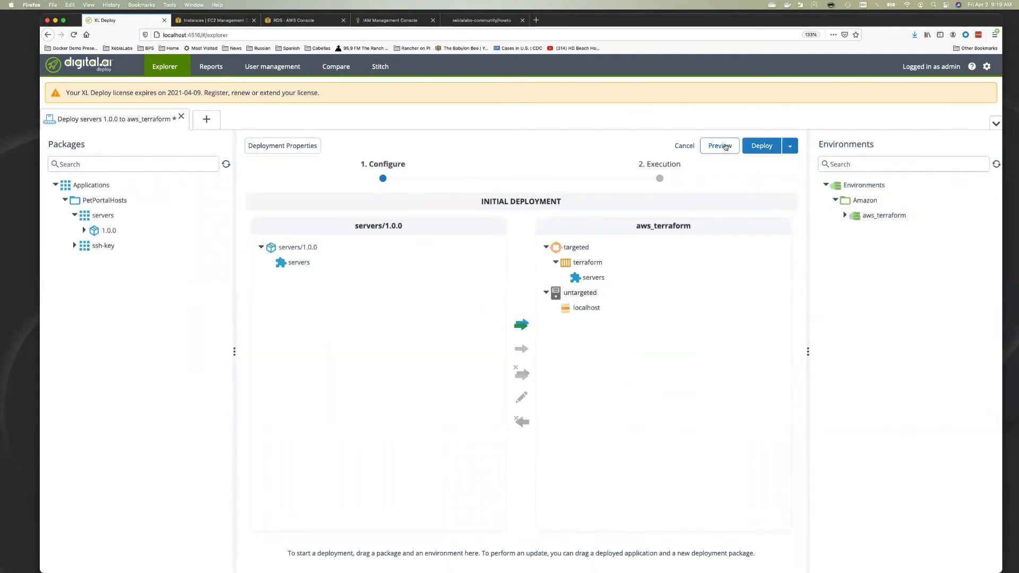
Preview the nested Terraform provisioning steps, then launch the deployment
left_click(722, 147)
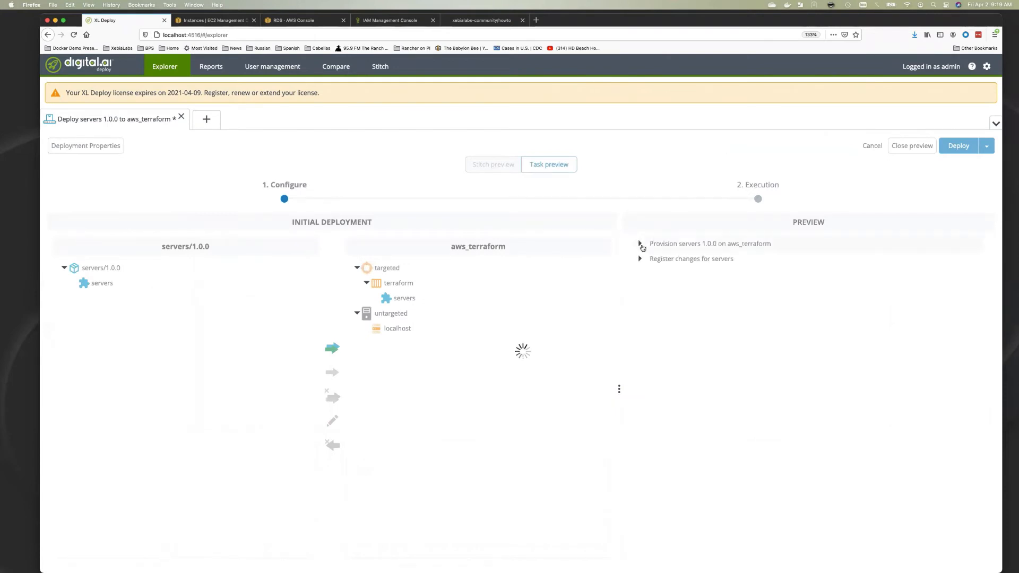
left_click(640, 245)
left_click(649, 274)
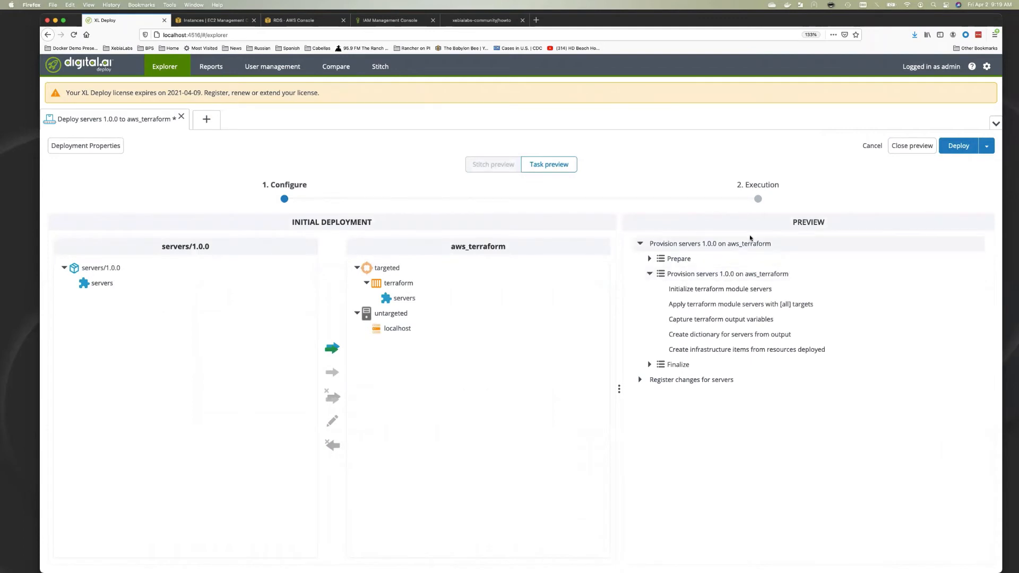
left_click(960, 146)
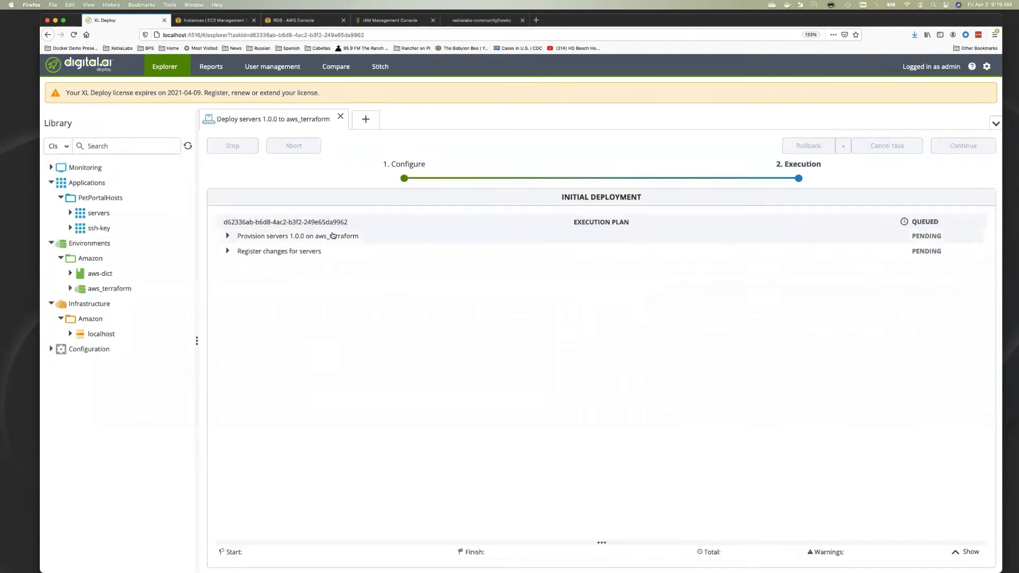
Execute the servers 1.0.0 provisioning and review the Terraform apply log adding 4 resources
left_click(227, 236)
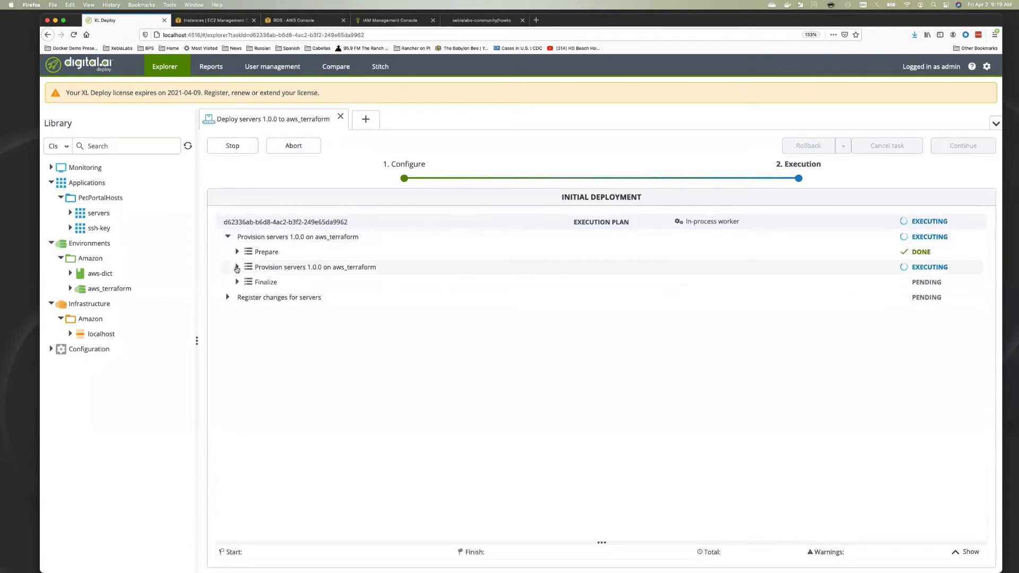
left_click(237, 267)
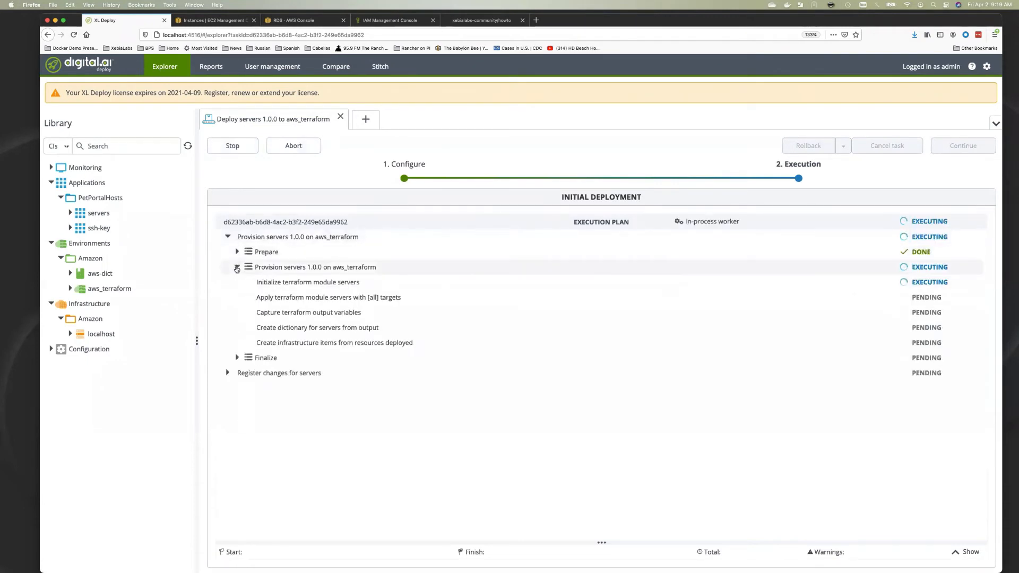
left_click(274, 287)
left_click(258, 297)
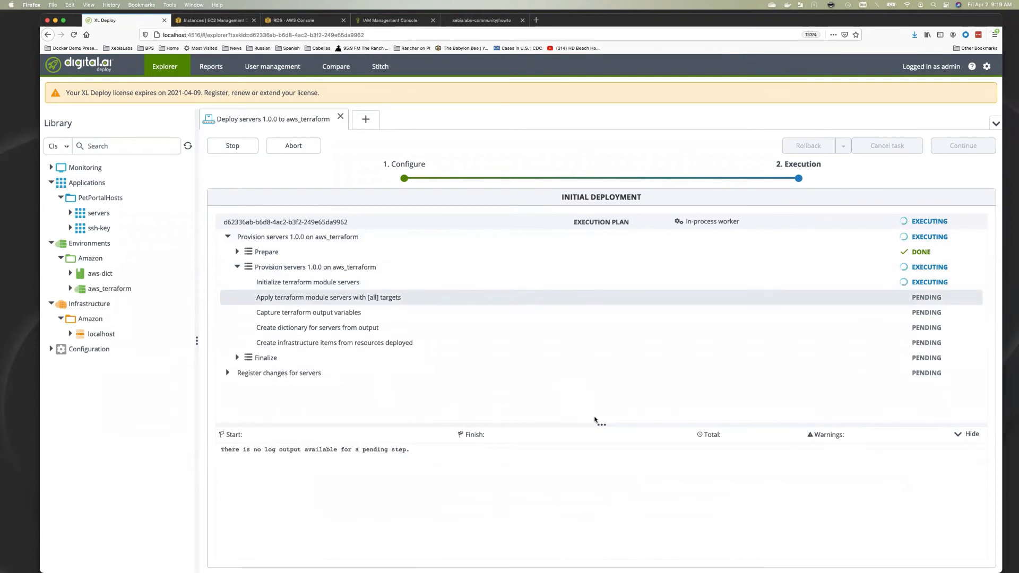
left_click_drag(596, 423, 596, 382)
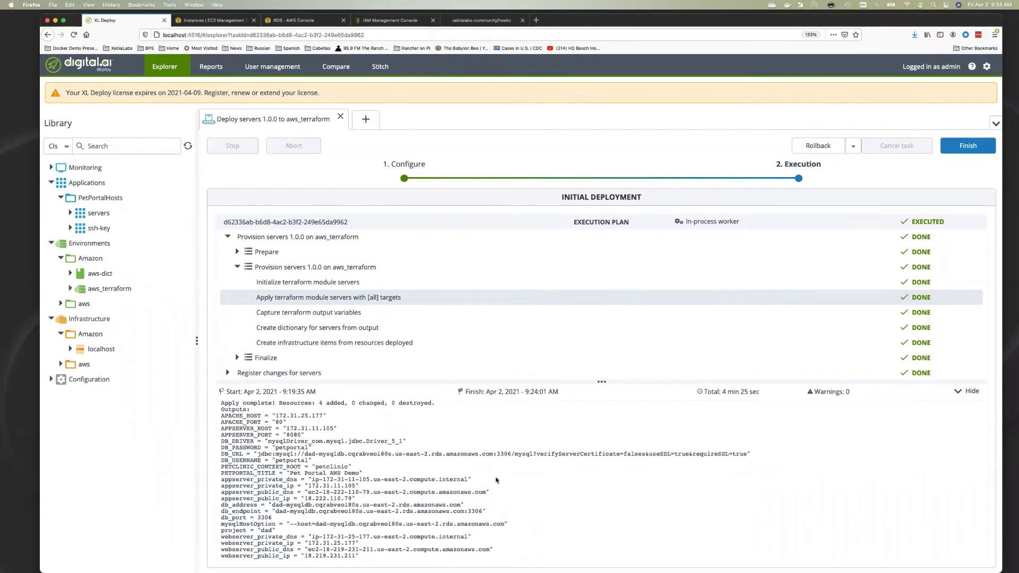
scroll(491, 473, "up", 3)
scroll(491, 474, "down", 3)
scroll(491, 476, "down", 1)
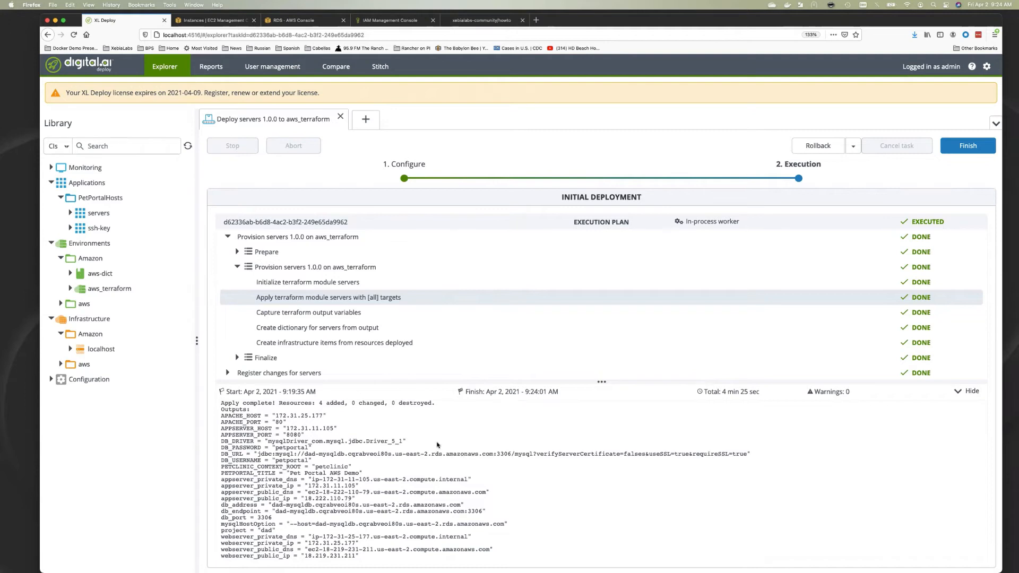
Browse the provisioned aws TEST appserver and webserver items and finish the provisioning task
left_click(60, 364)
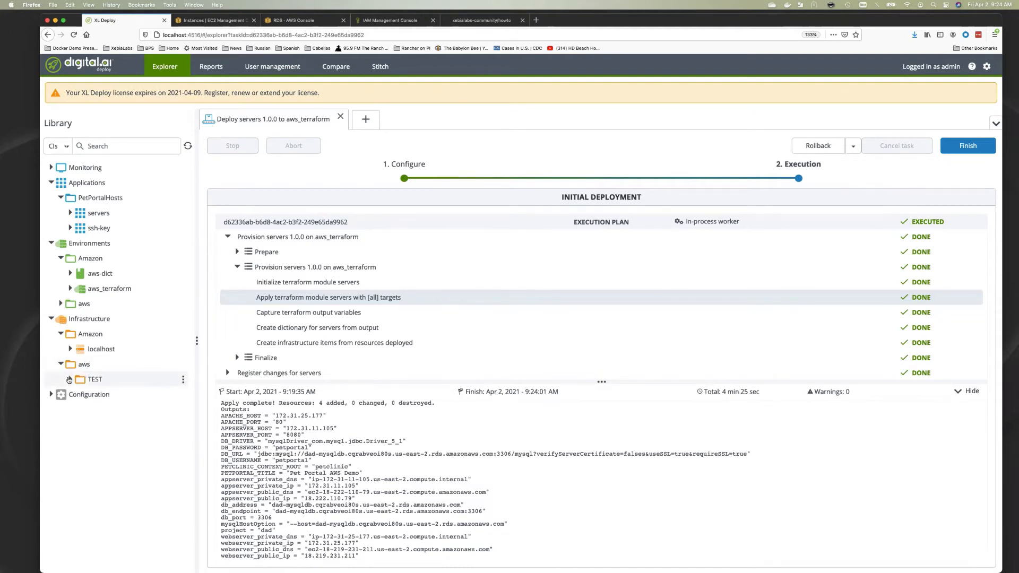
left_click(70, 379)
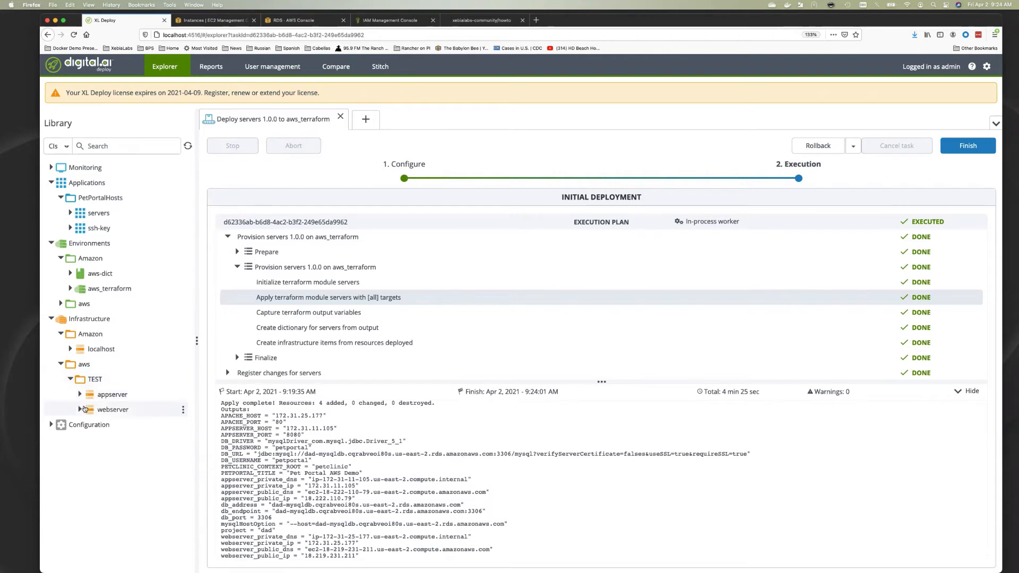
left_click(80, 395)
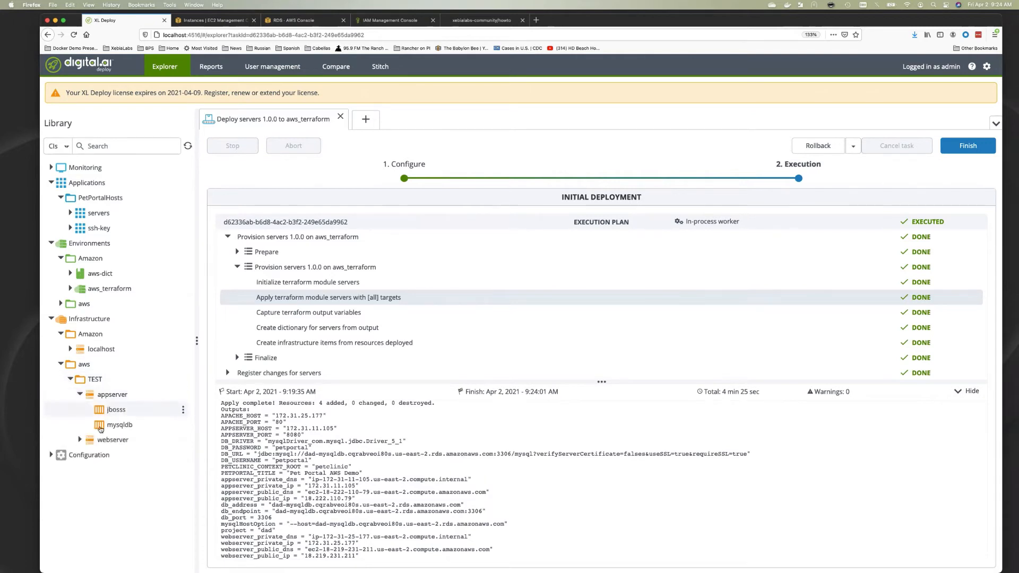
left_click(81, 440)
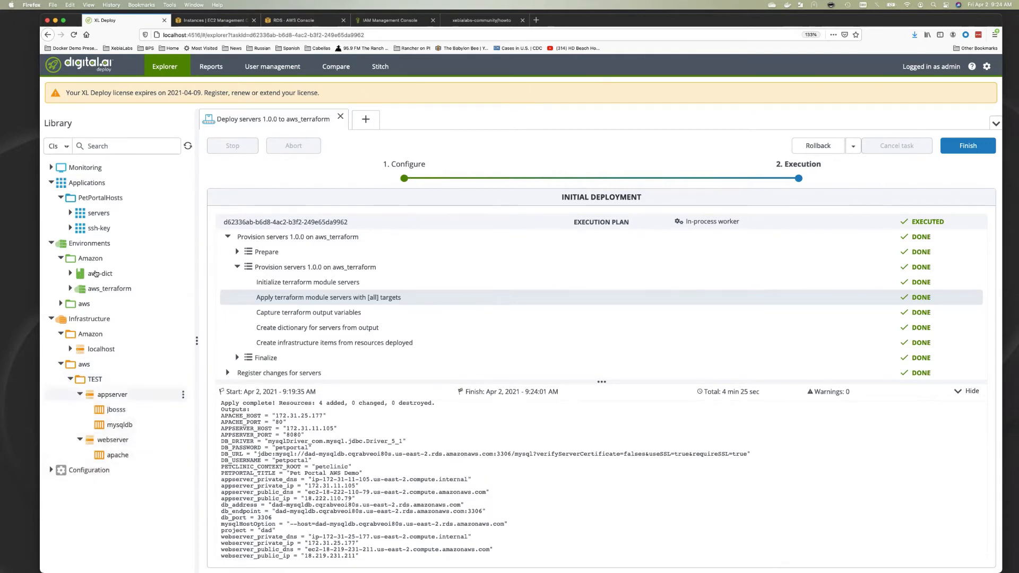
left_click(61, 304)
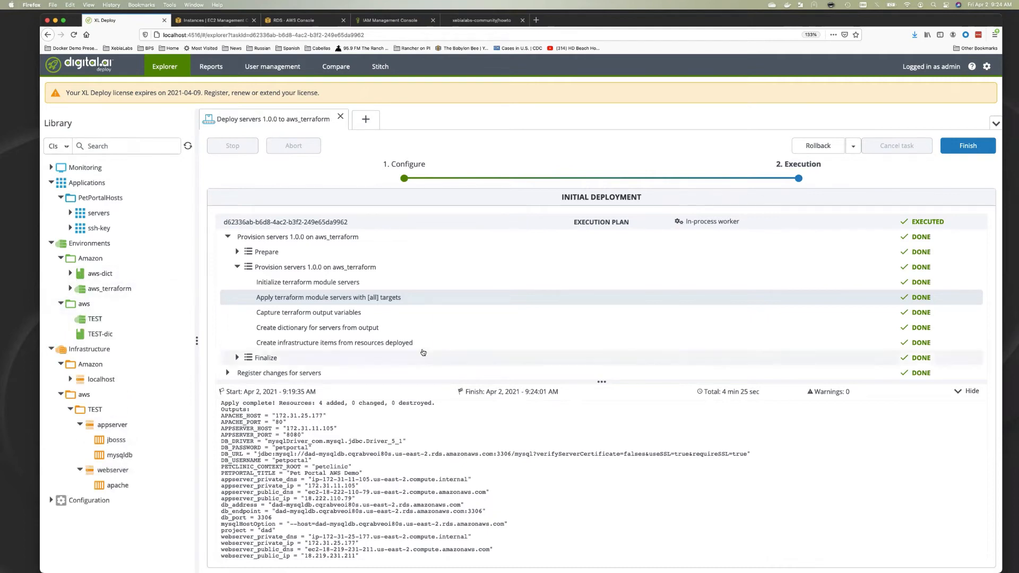
left_click(964, 148)
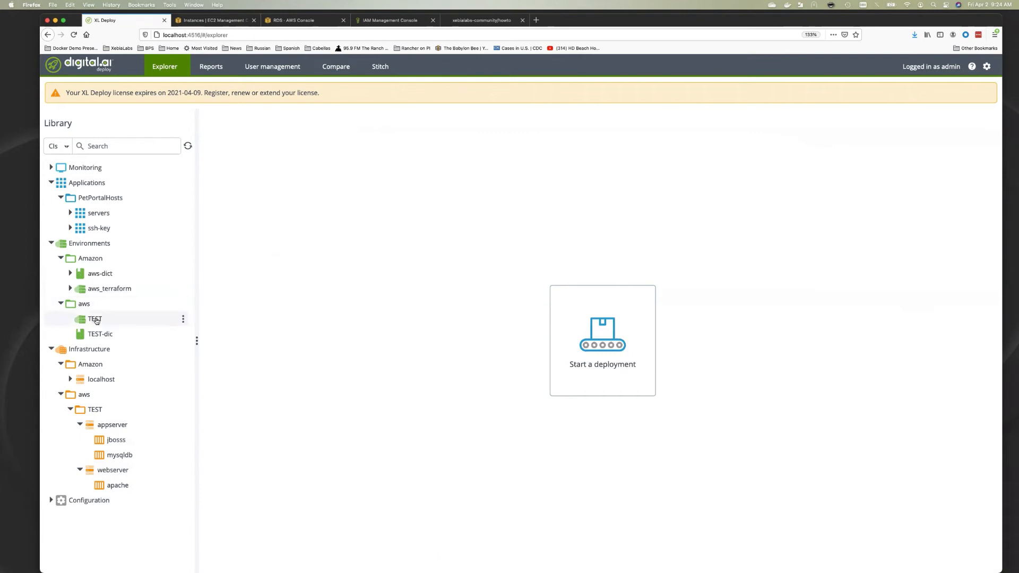
Add jbosss, mysqldb and apache as containers of the TEST environment and save
left_click(183, 318)
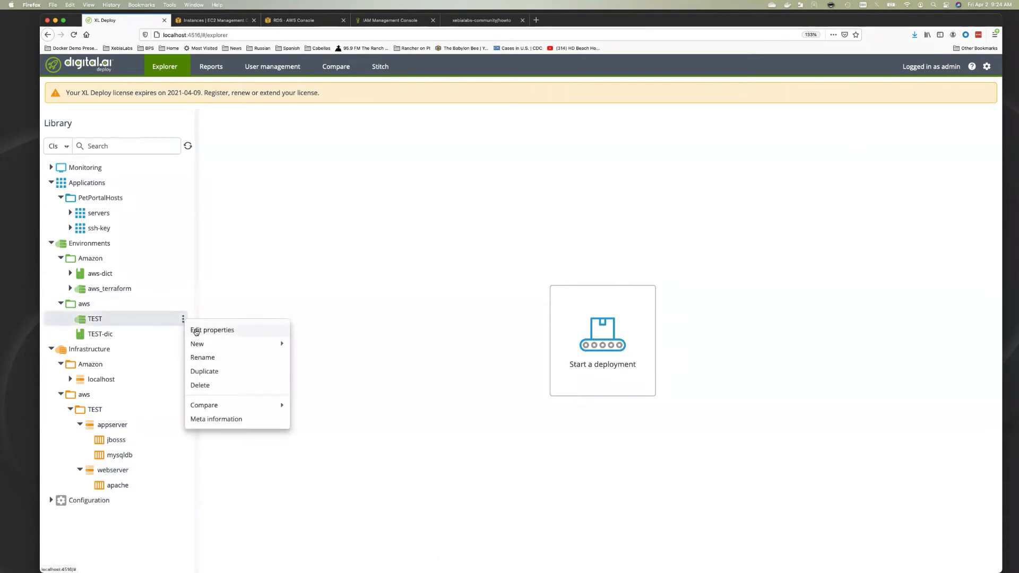
left_click(195, 332)
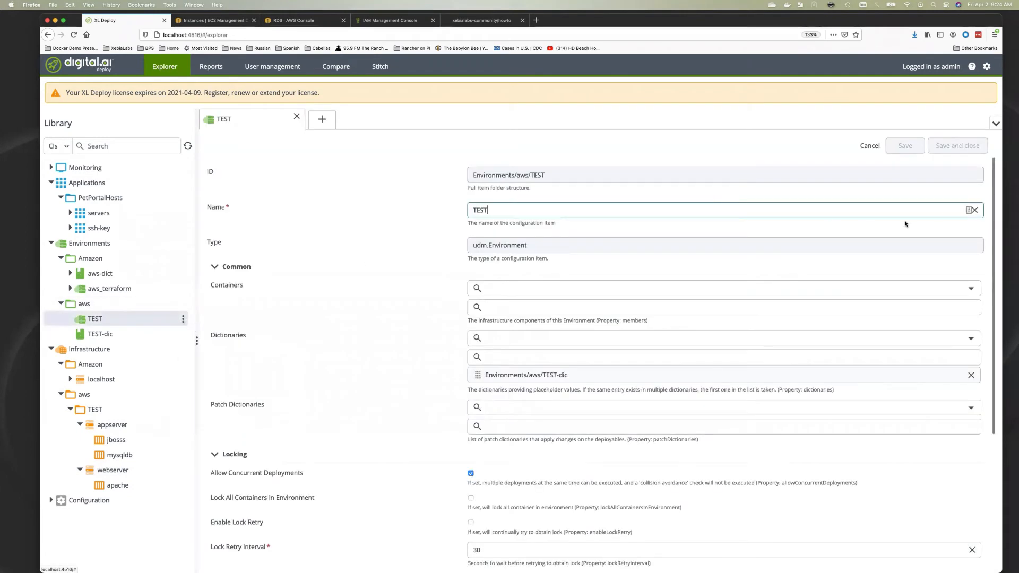
left_click(968, 290)
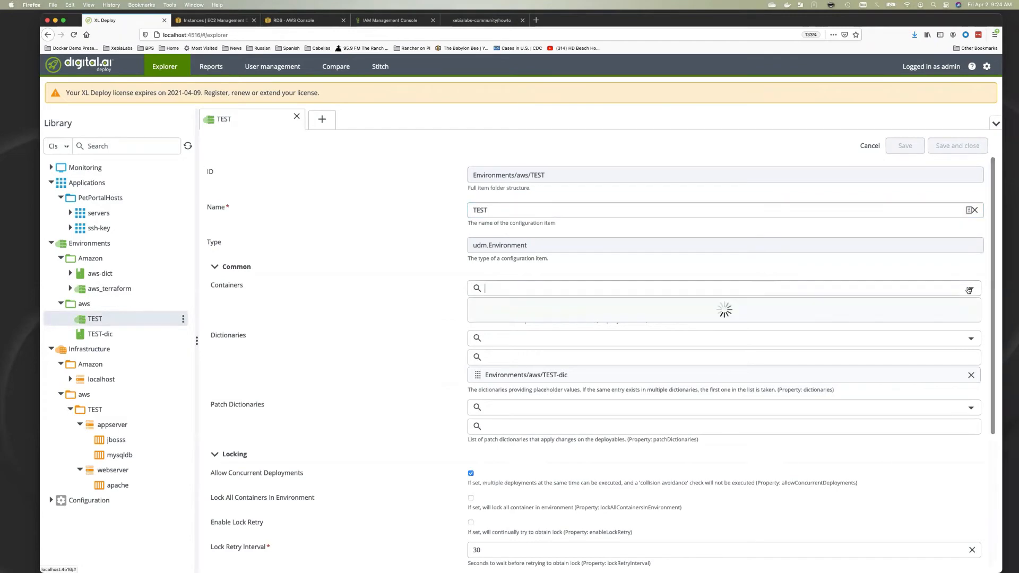
left_click(742, 356)
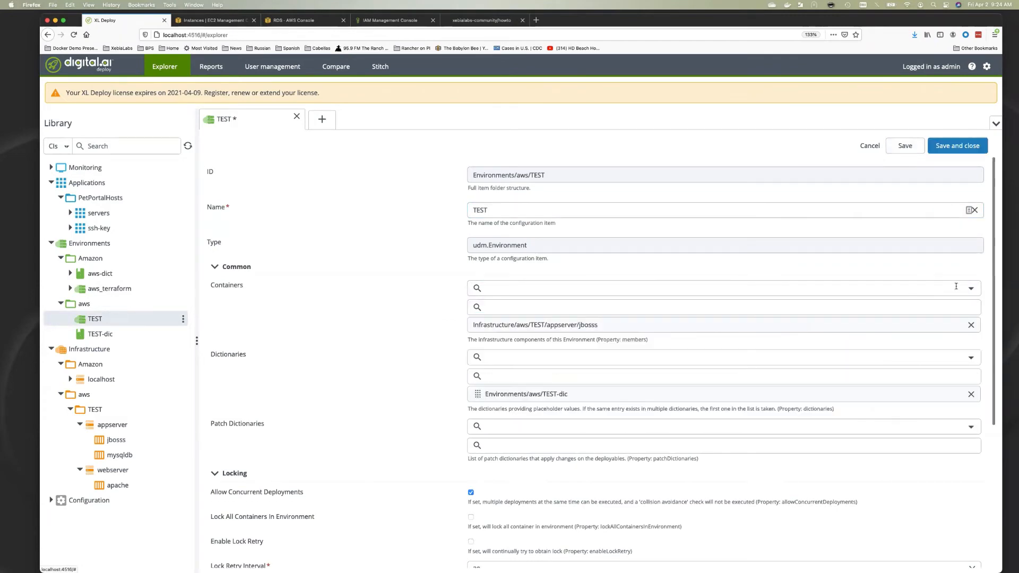
left_click(955, 287)
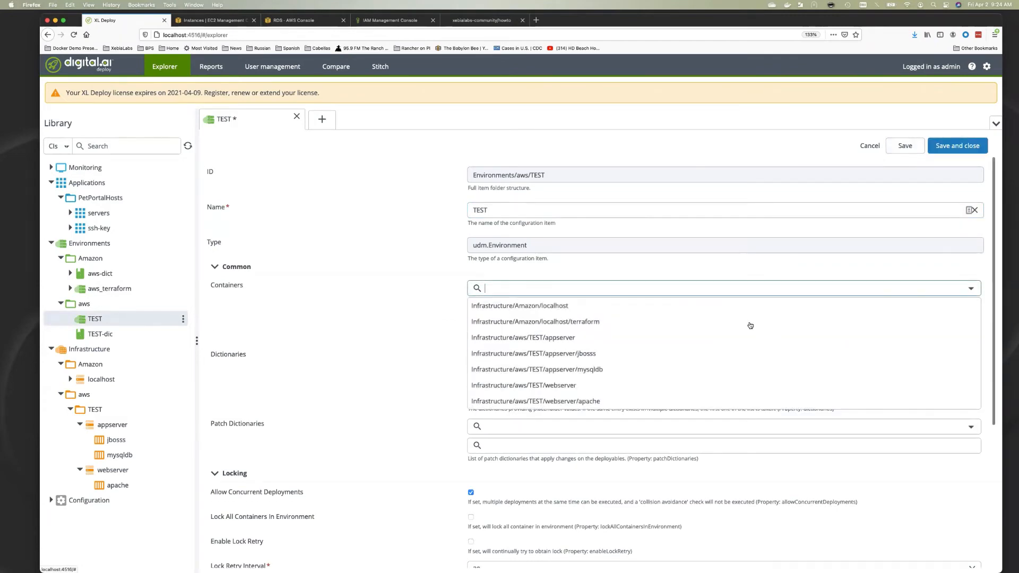
left_click(632, 368)
left_click(958, 287)
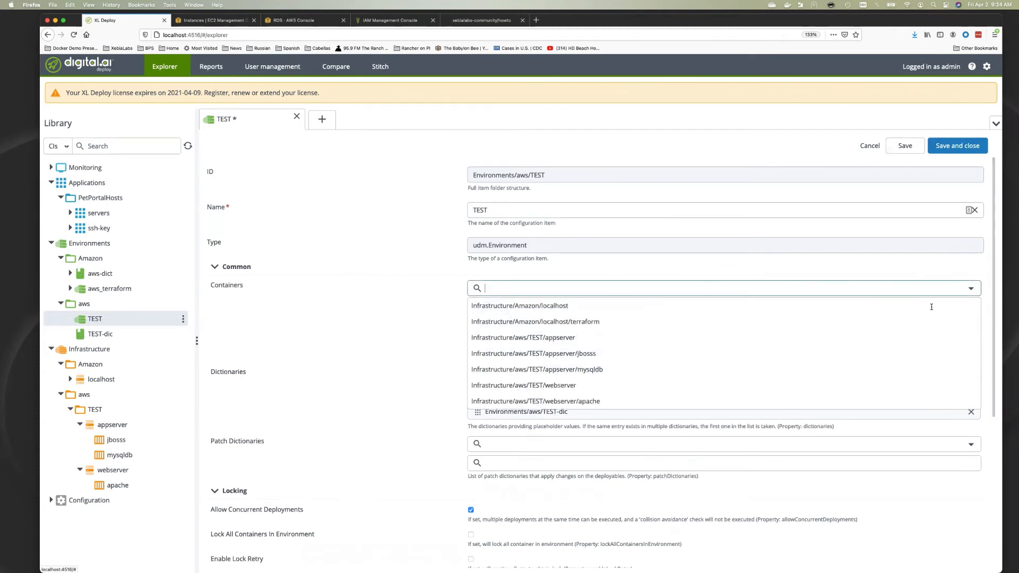
left_click(604, 401)
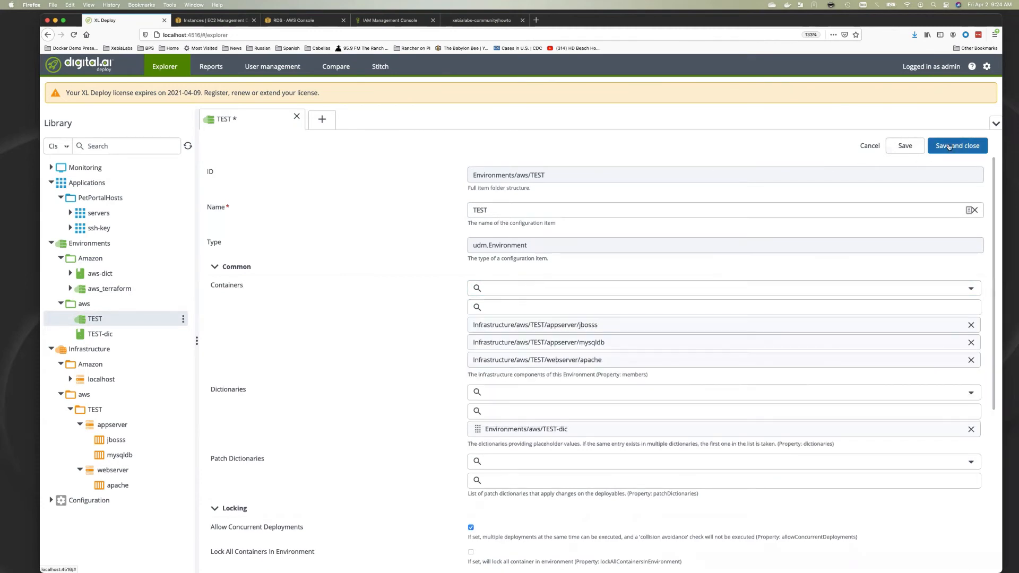
left_click(948, 145)
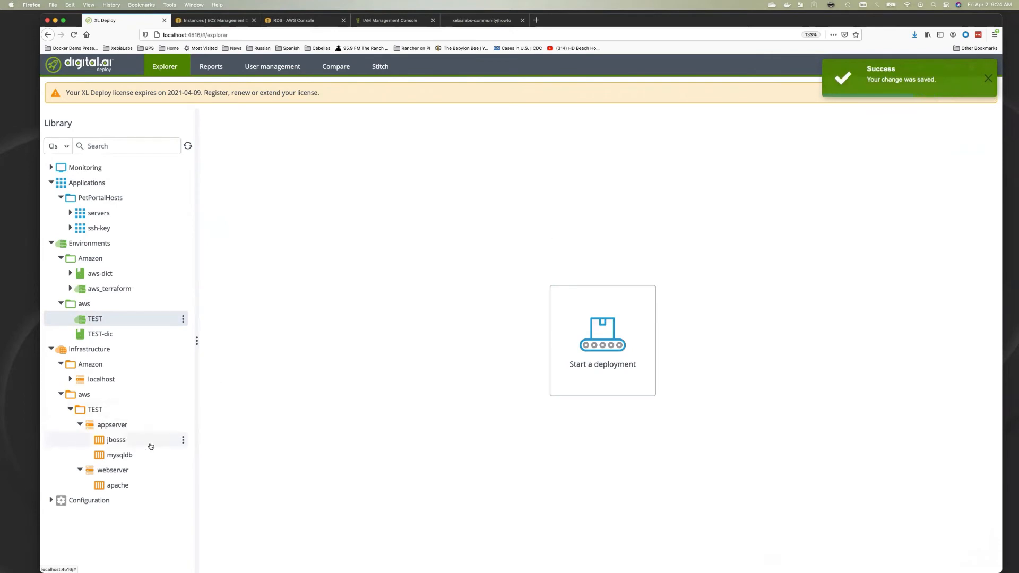
Run a connection check on the TEST appserver host, reviewing its file-transfer and command-execution logs
left_click(183, 441)
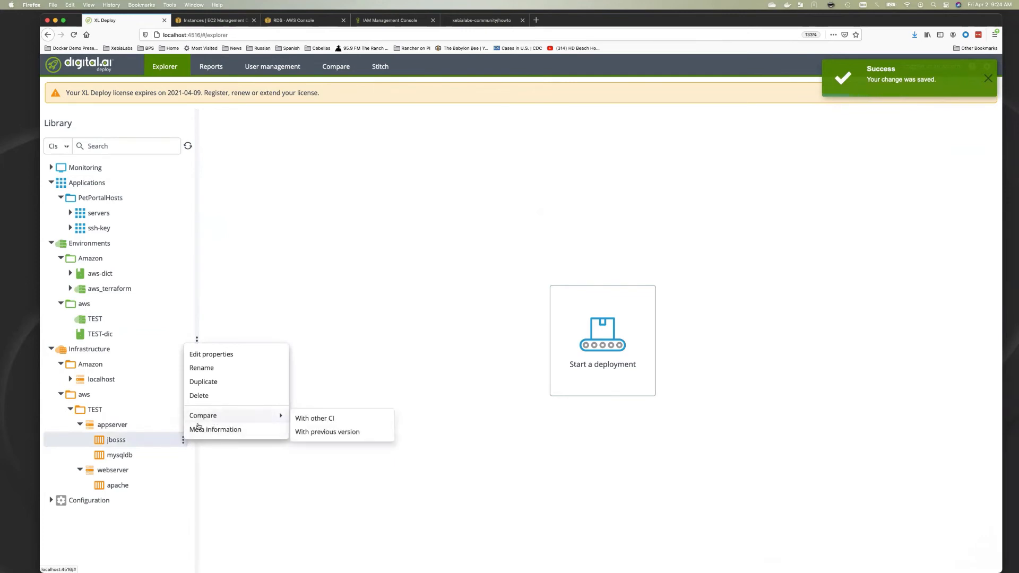
left_click(153, 424)
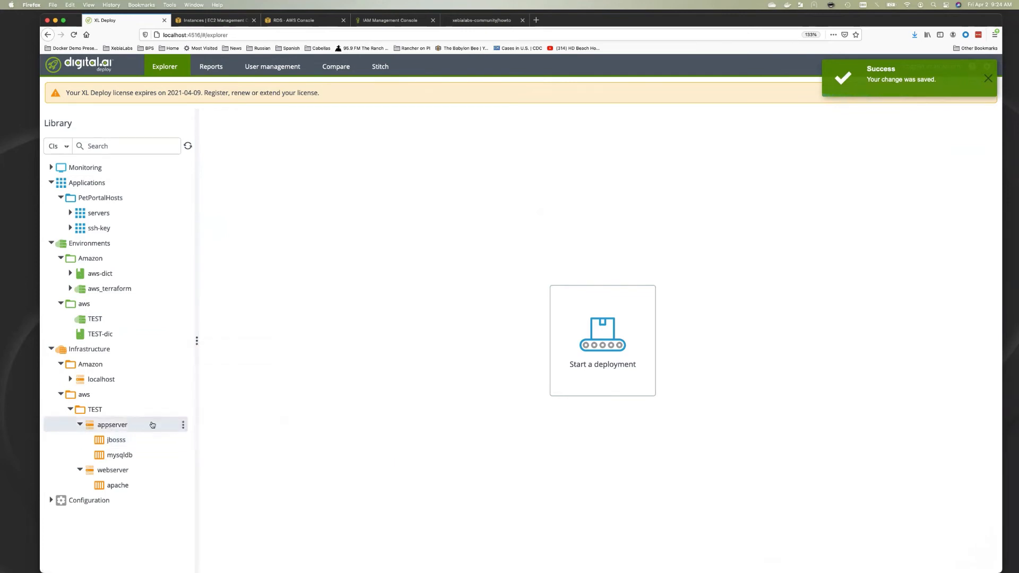
left_click(183, 425)
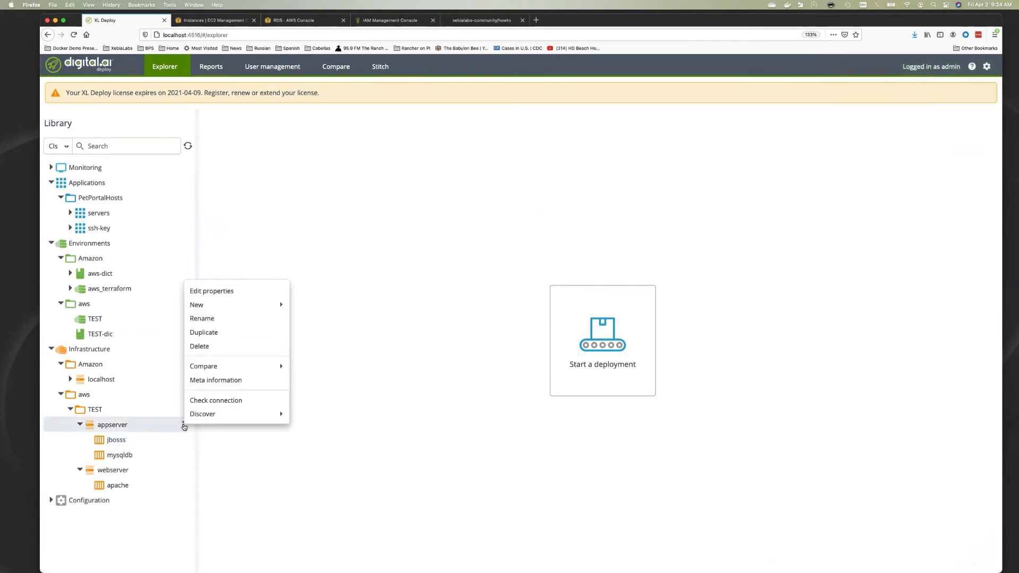
left_click(209, 402)
left_click(973, 144)
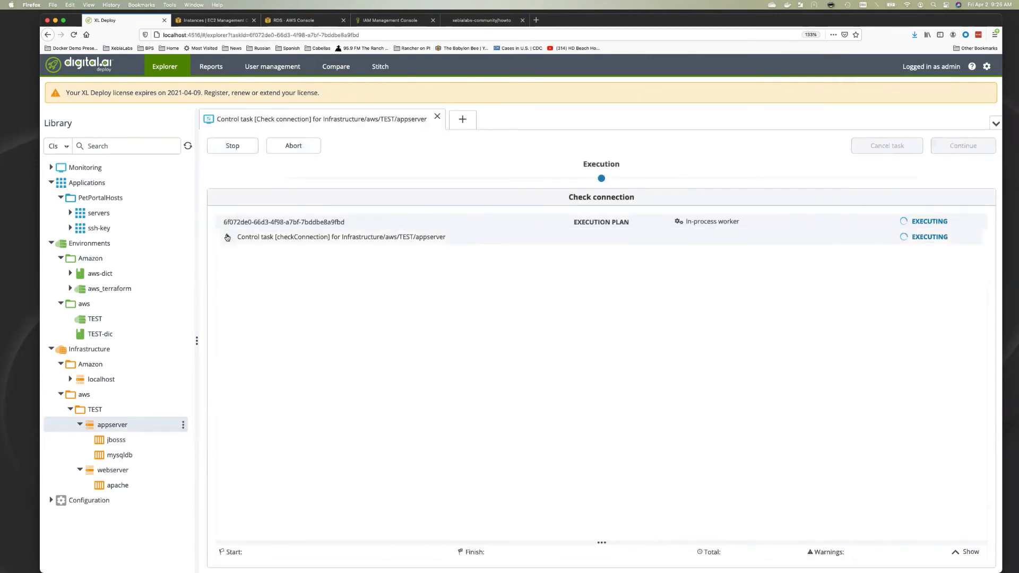
left_click(227, 236)
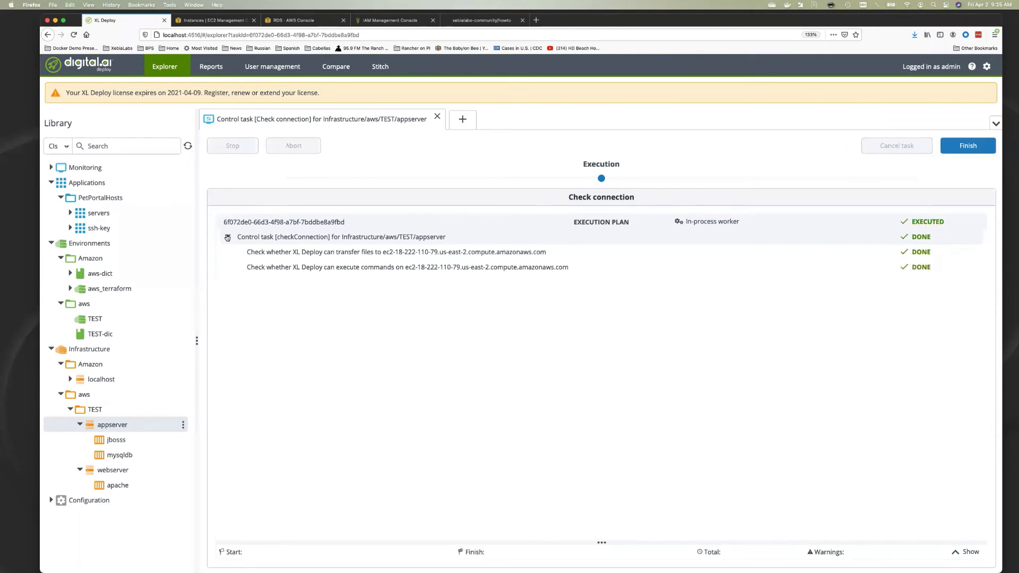
left_click(283, 254)
left_click(297, 266)
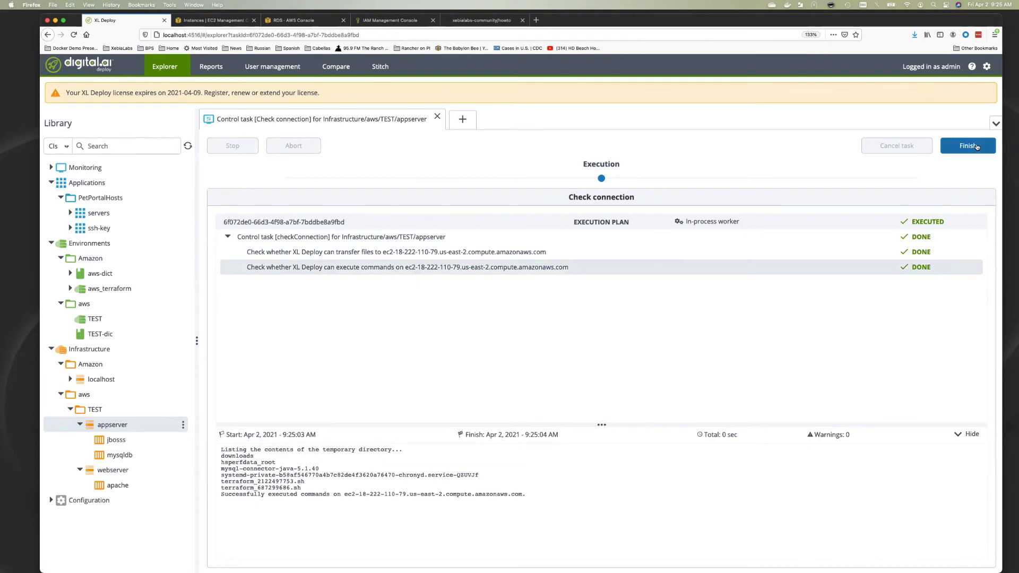
left_click(977, 147)
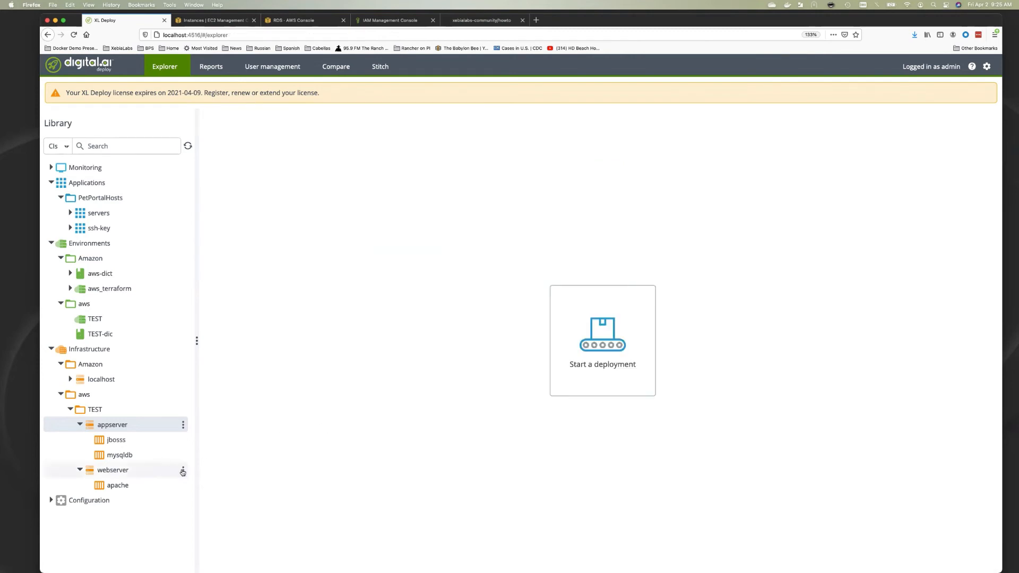
Run and finish a connection check on the TEST webserver host
left_click(182, 470)
left_click(205, 449)
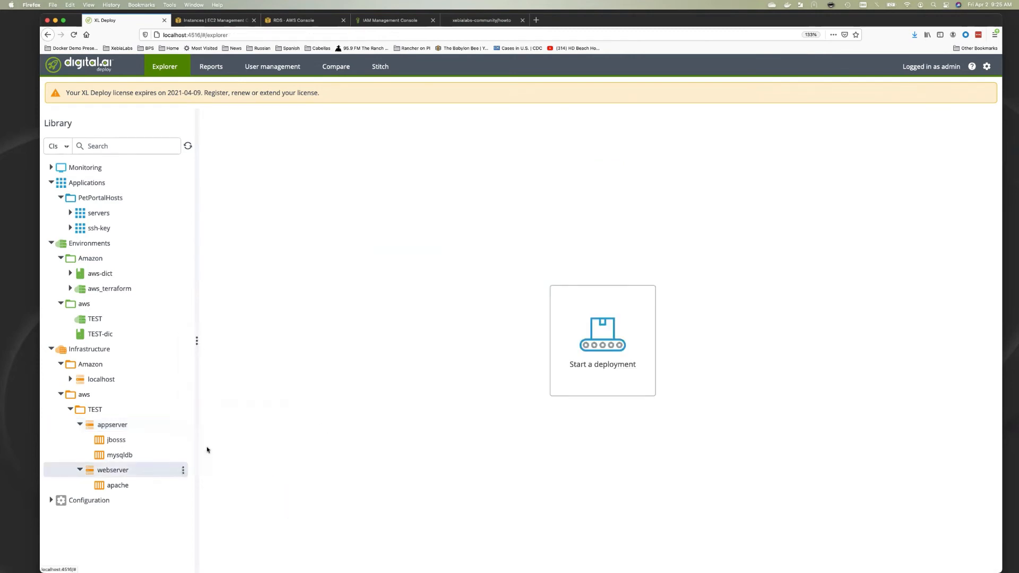
left_click(956, 147)
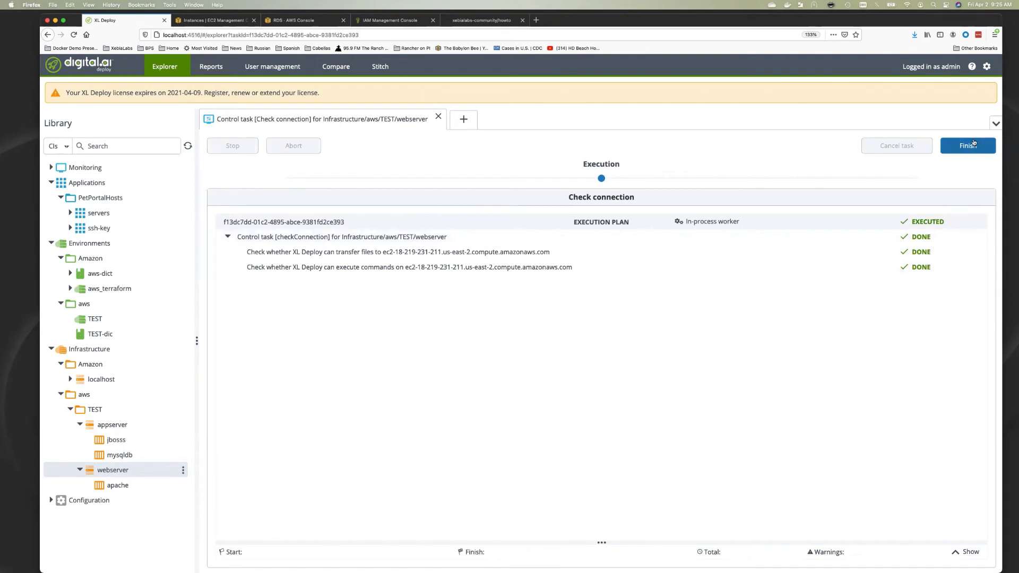
left_click(970, 145)
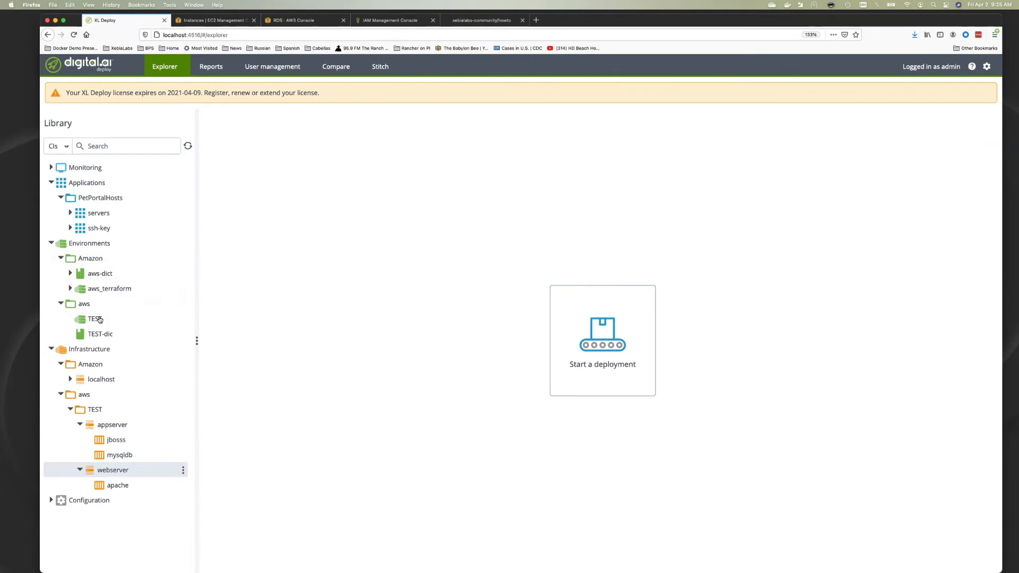
key("super+Tab")
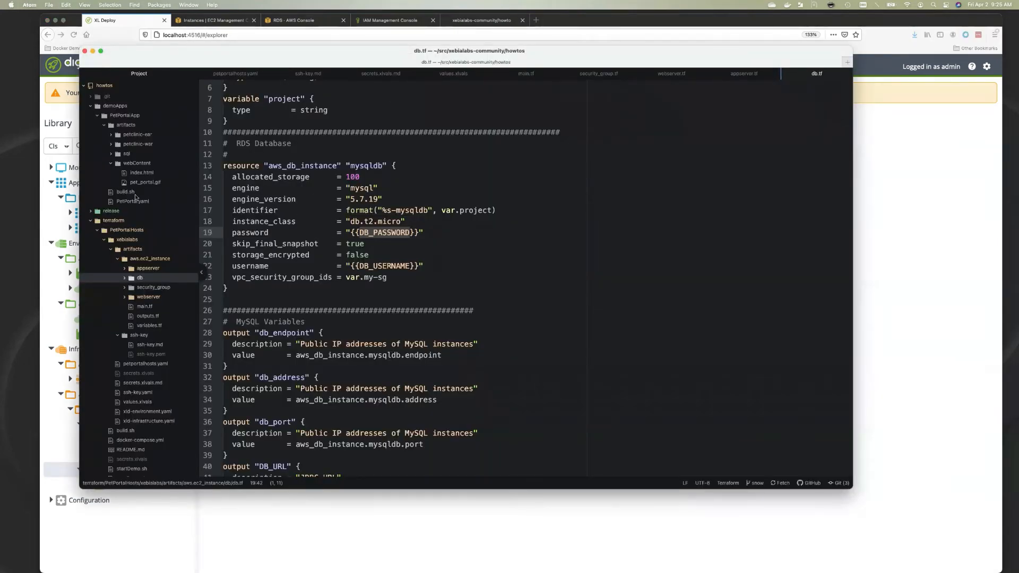
left_click(127, 202)
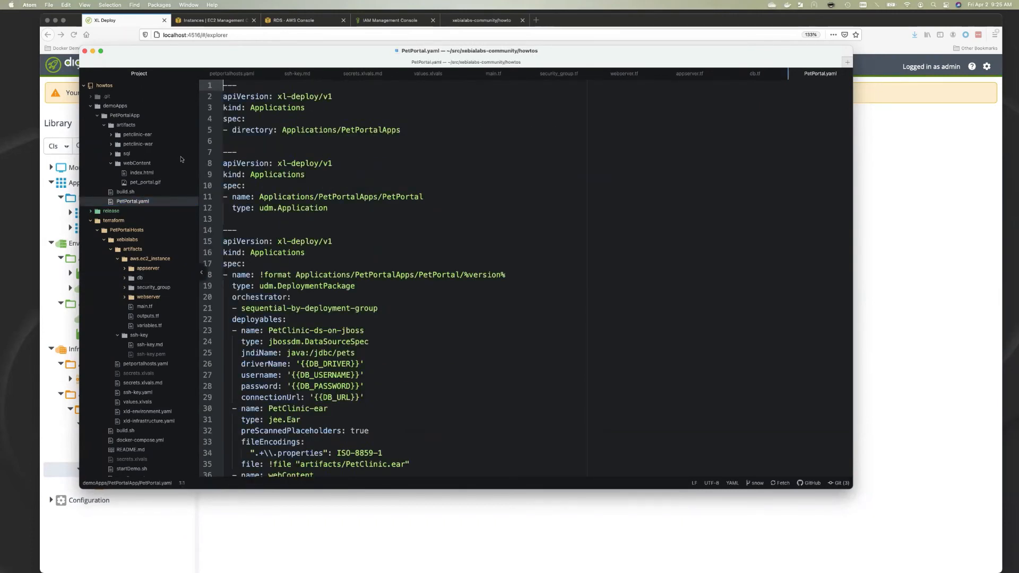
scroll(386, 246, "down", 4)
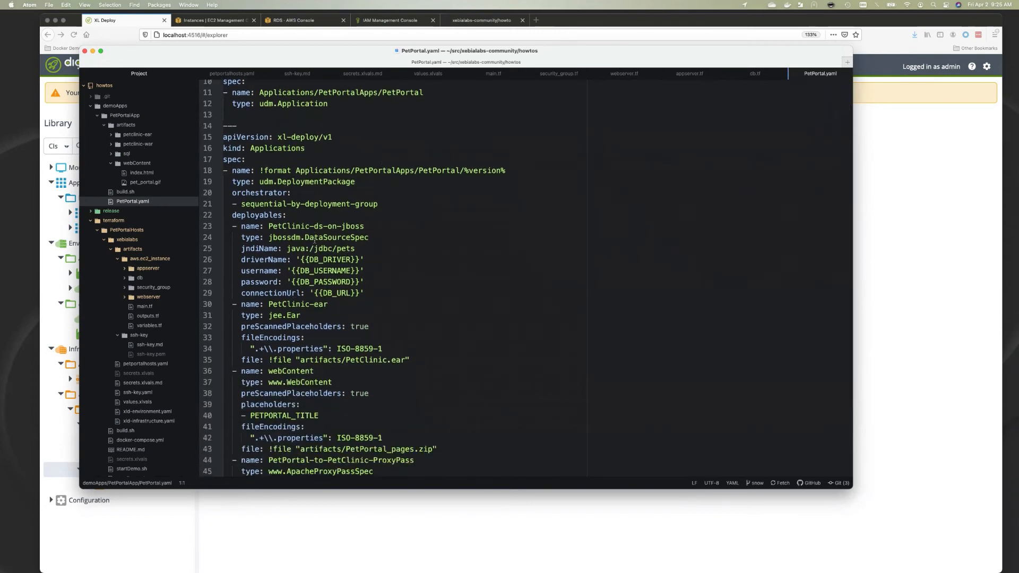
scroll(312, 287, "down", 5)
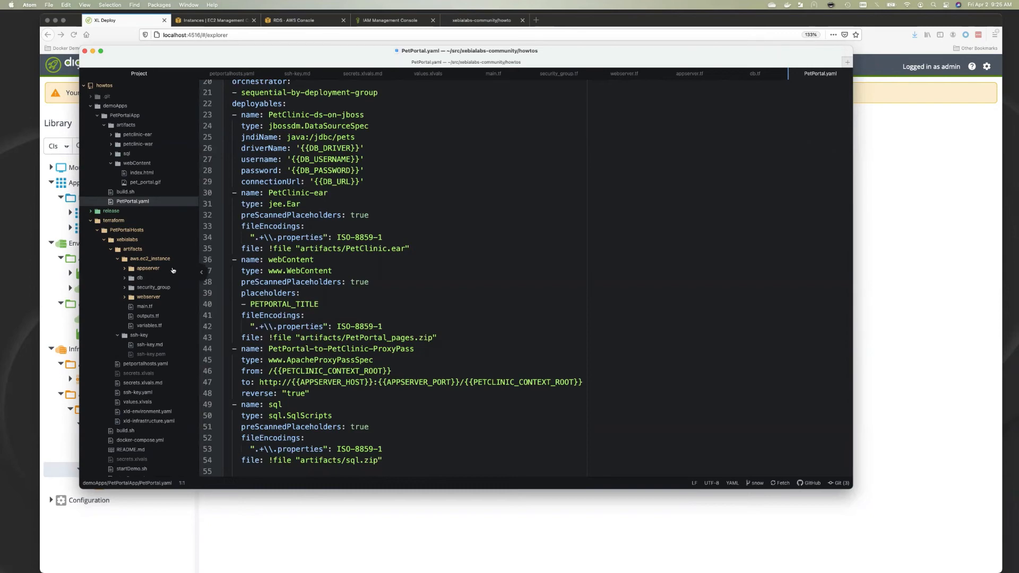
In the terminal, return to PetPortalApp with cd -, list its files and run ./build.sh
key("super+Tab")
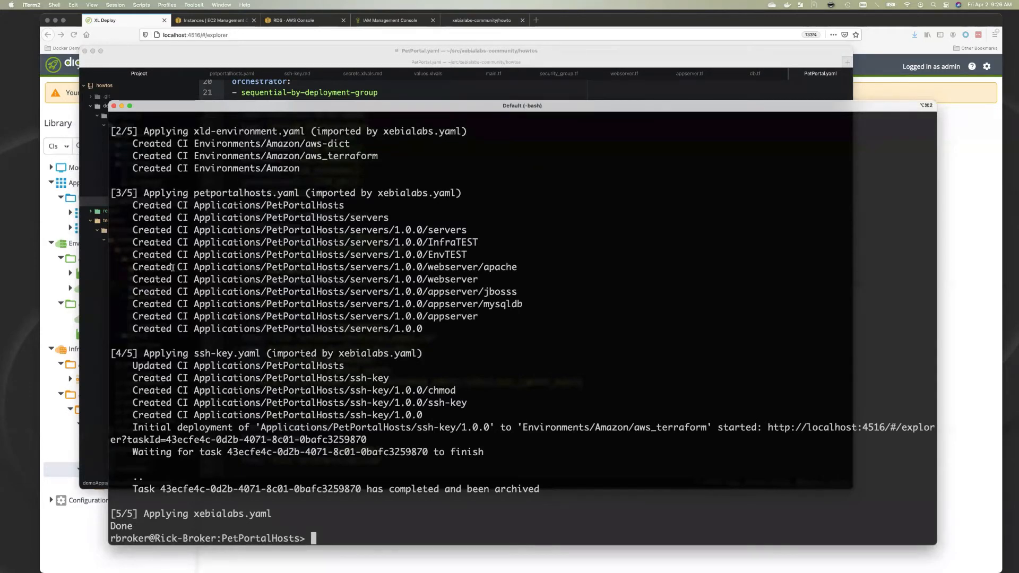
type("cd -")
key("Return")
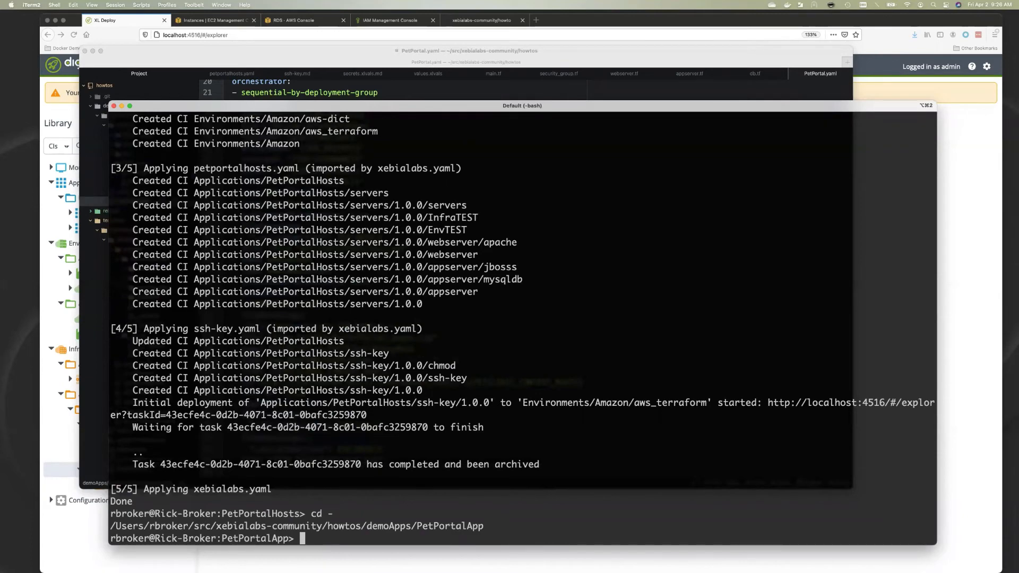
type("ls")
key("Return")
type("./b")
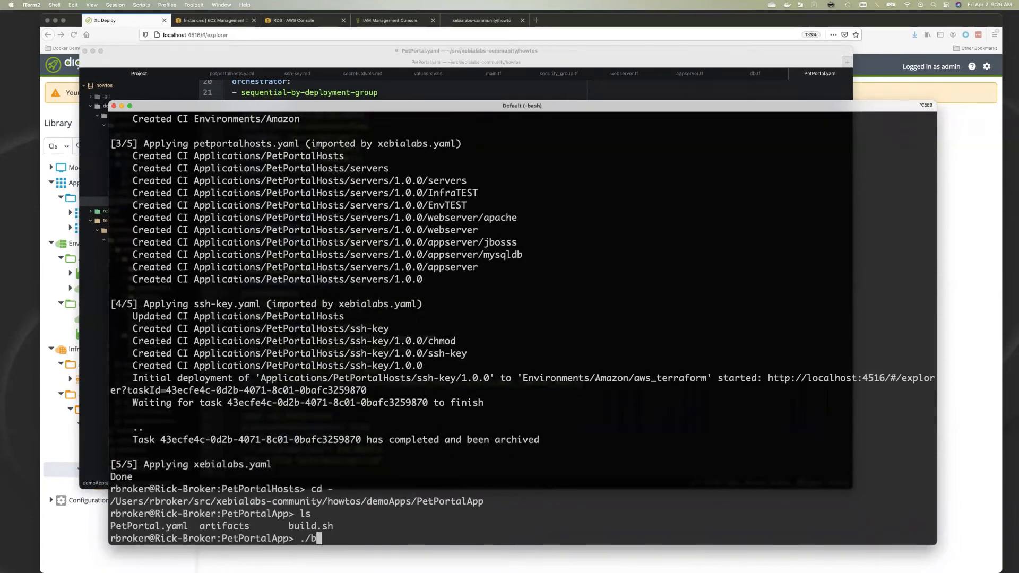
key("Tab")
key("Return")
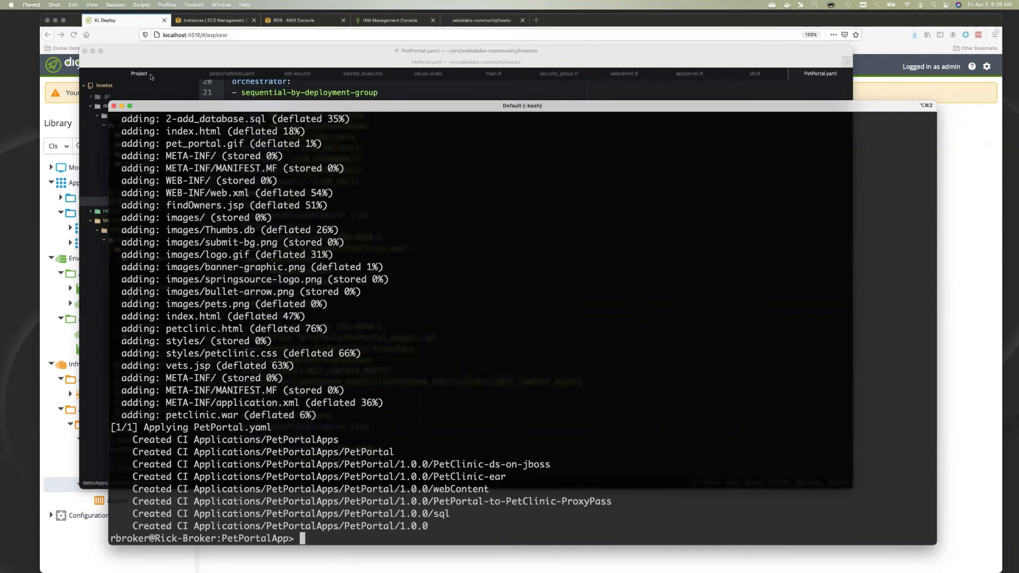
Pair package PetPortal 1.0.0 with the aws/TEST environment and preview the planned deployment steps
left_click(87, 43)
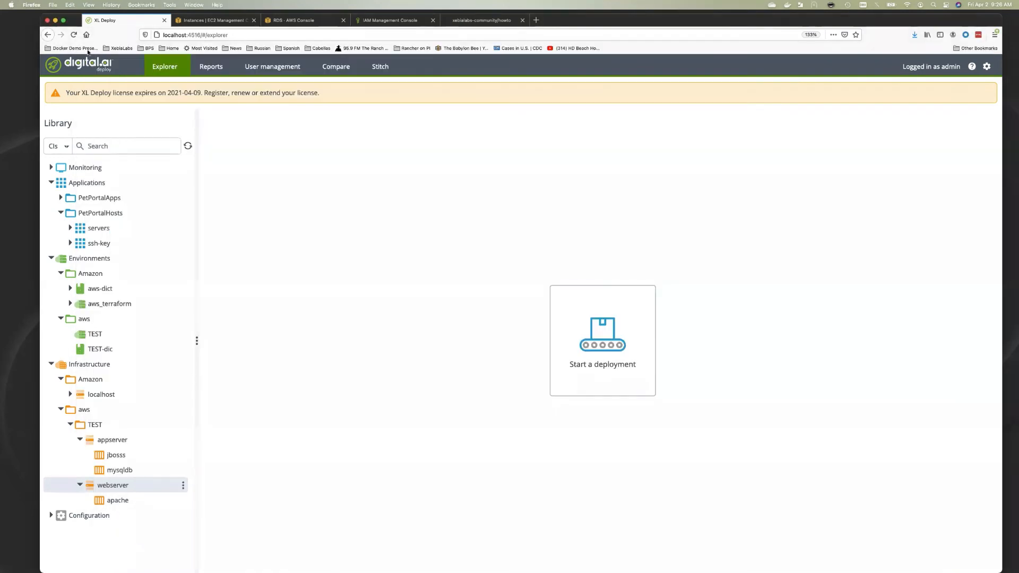
left_click(60, 198)
left_click(71, 214)
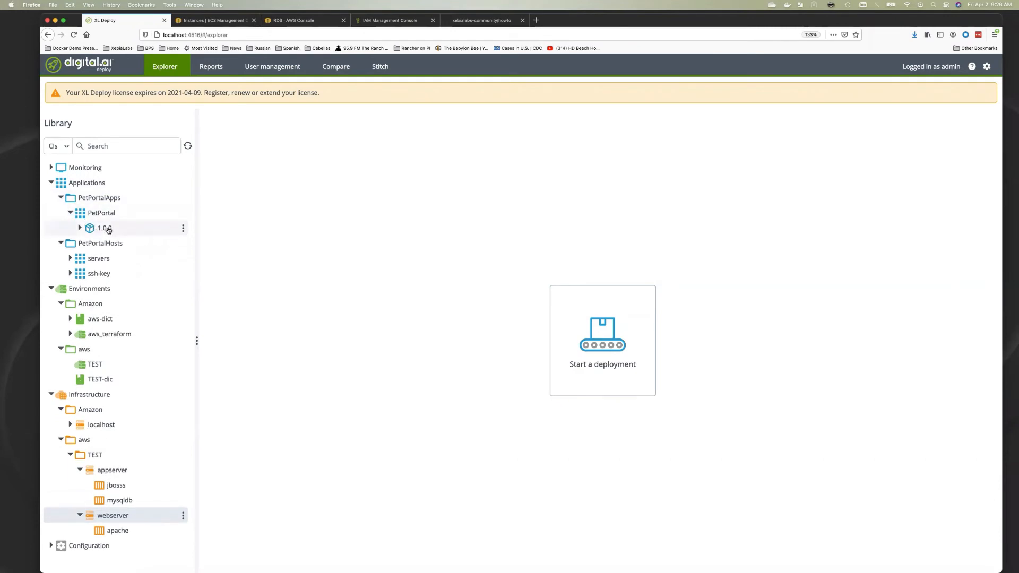
left_click(580, 325)
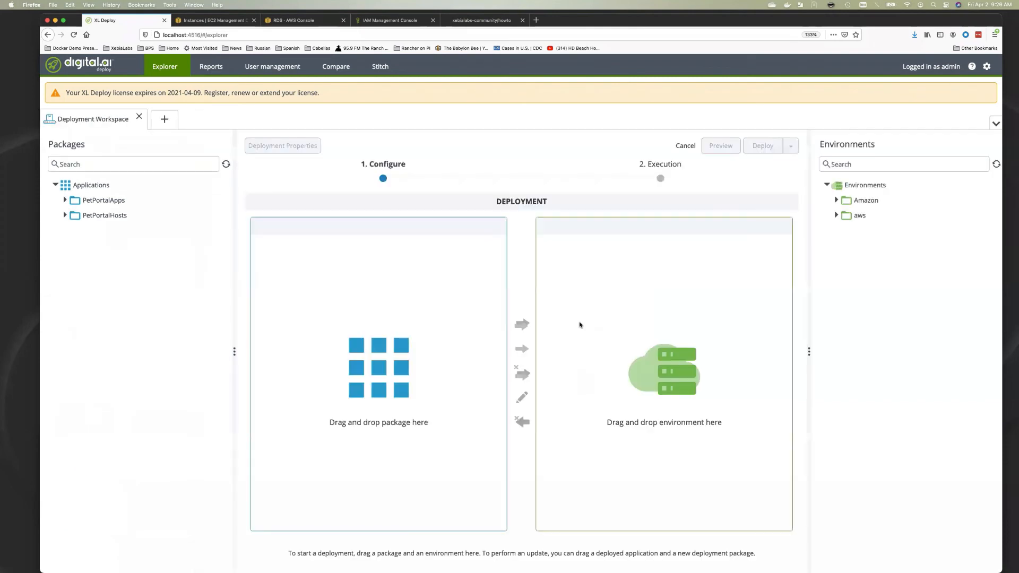
left_click(65, 200)
left_click(75, 215)
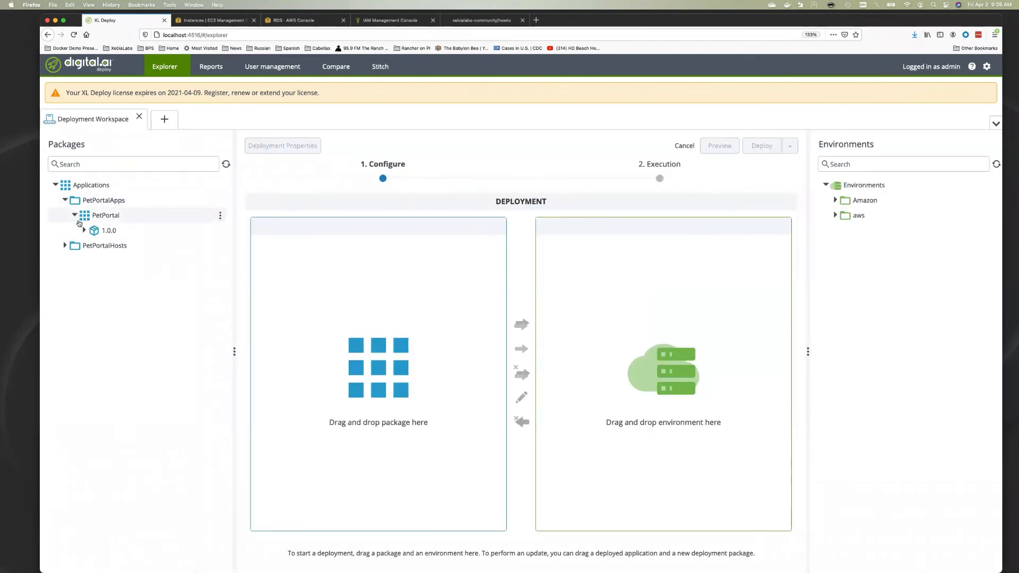
left_click_drag(98, 234, 357, 287)
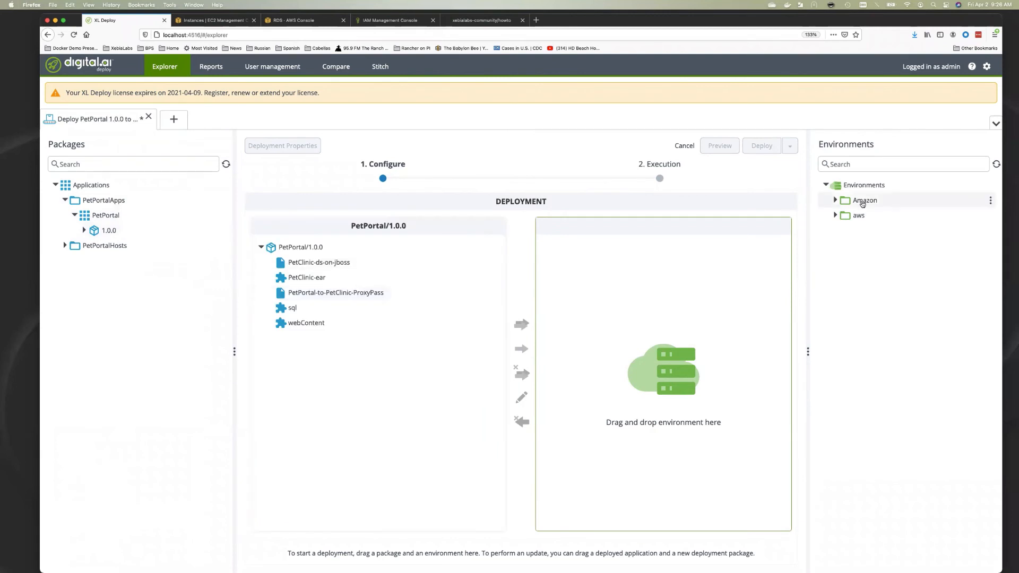
left_click(835, 215)
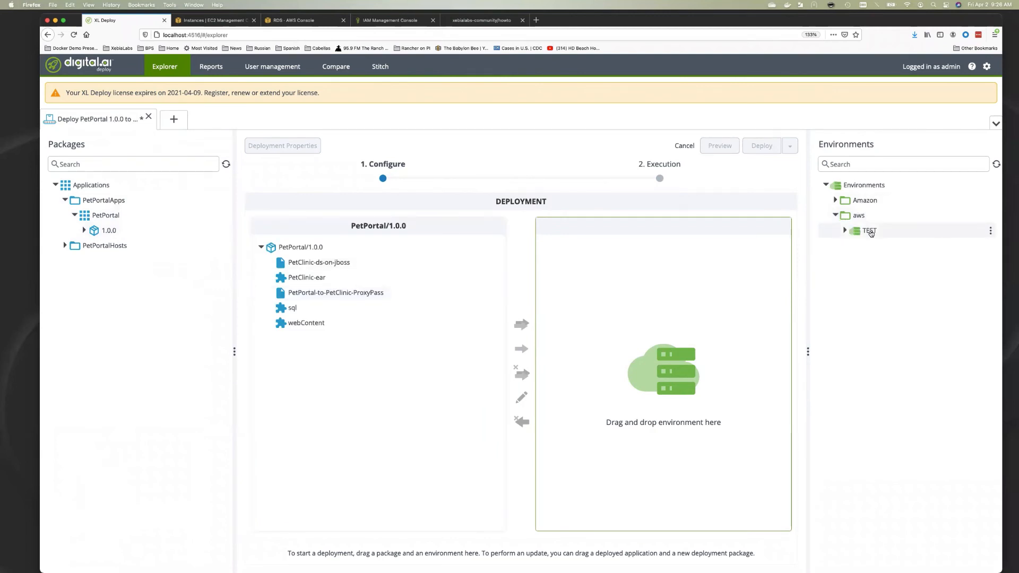
left_click_drag(869, 230, 642, 277)
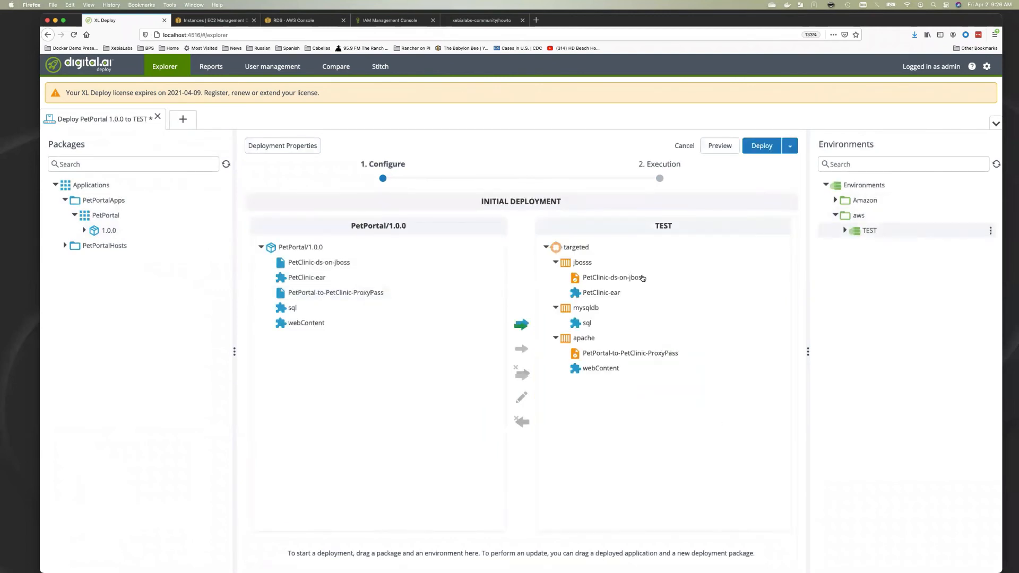
left_click(717, 146)
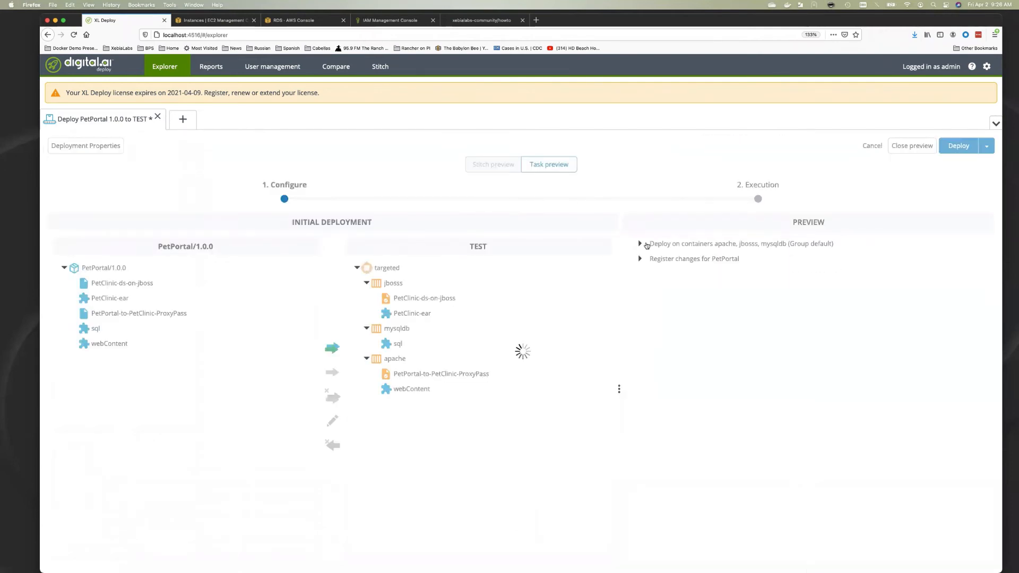
left_click(639, 245)
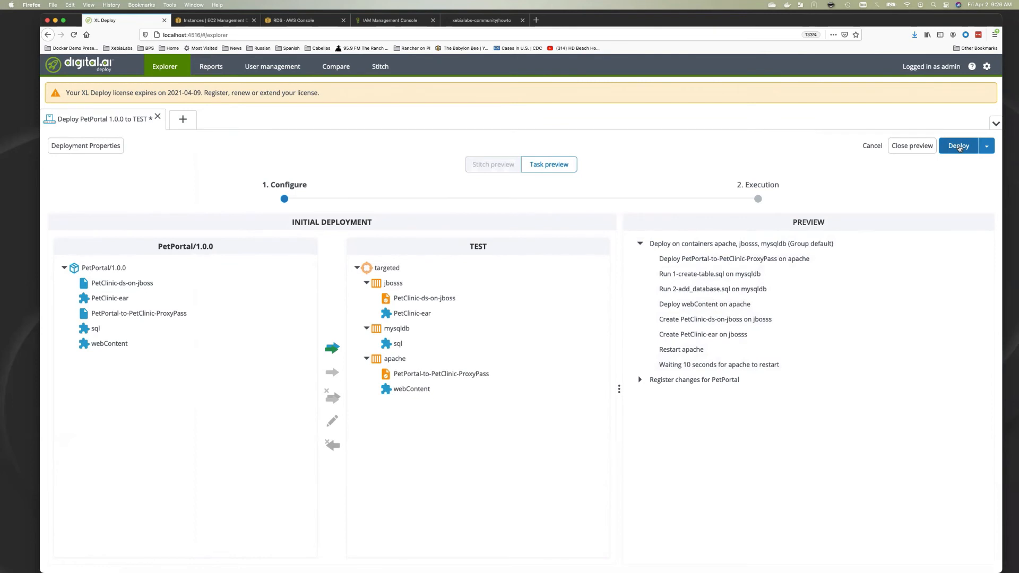
Deploy PetPortal 1.0.0 to TEST, checking the create-table, webContent and apache restart steps
left_click(958, 146)
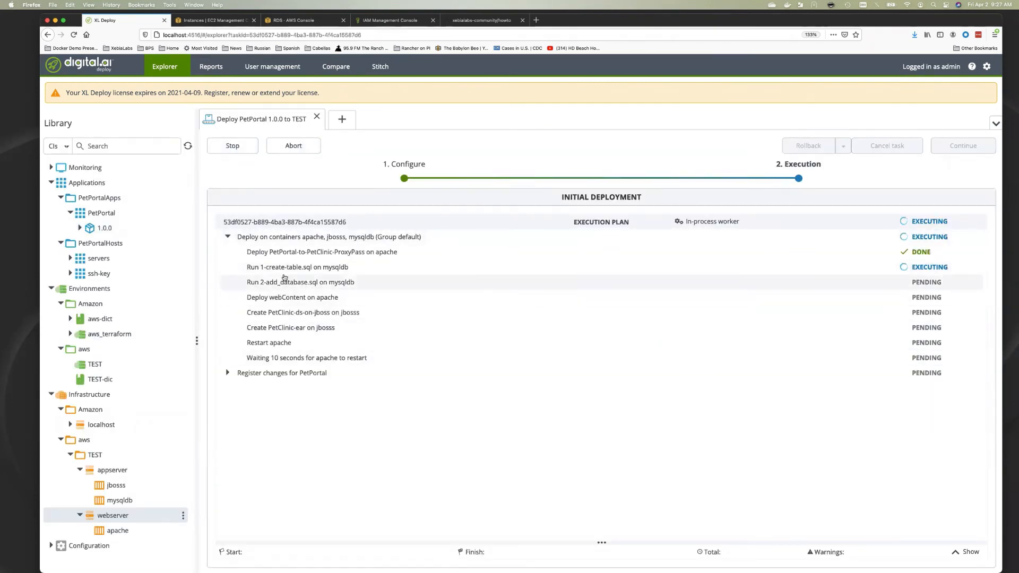
left_click(287, 268)
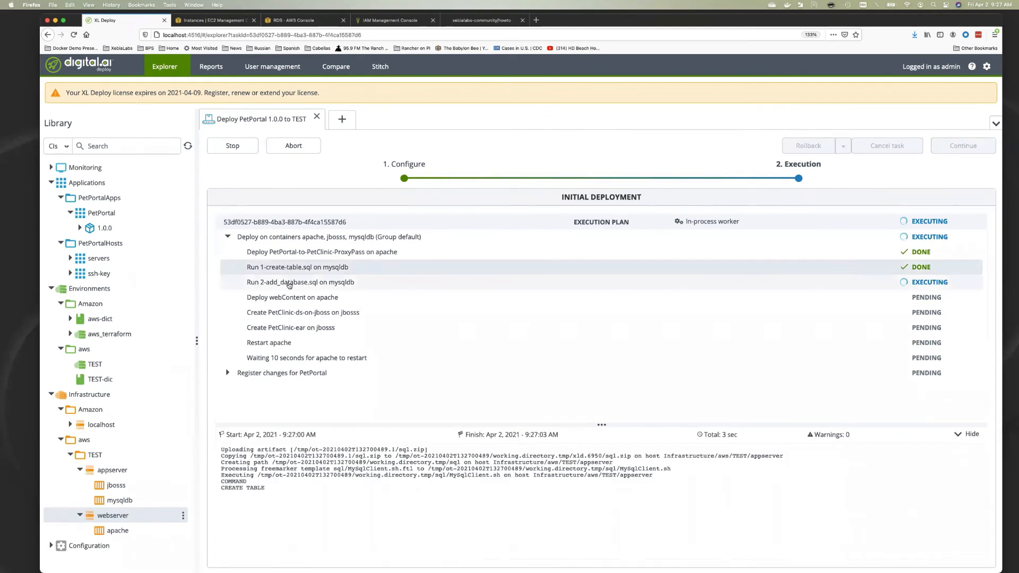
left_click(287, 297)
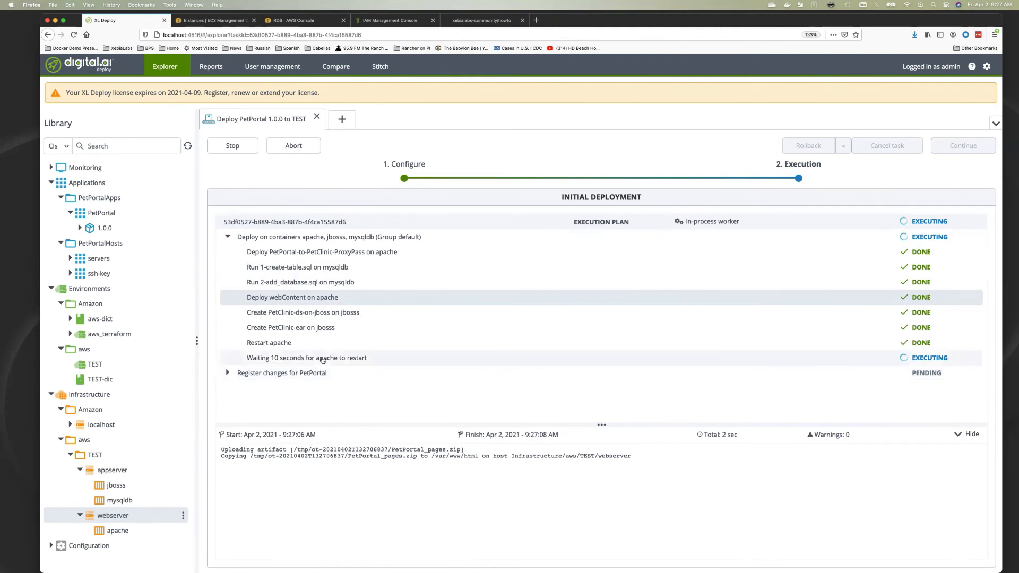
left_click(323, 361)
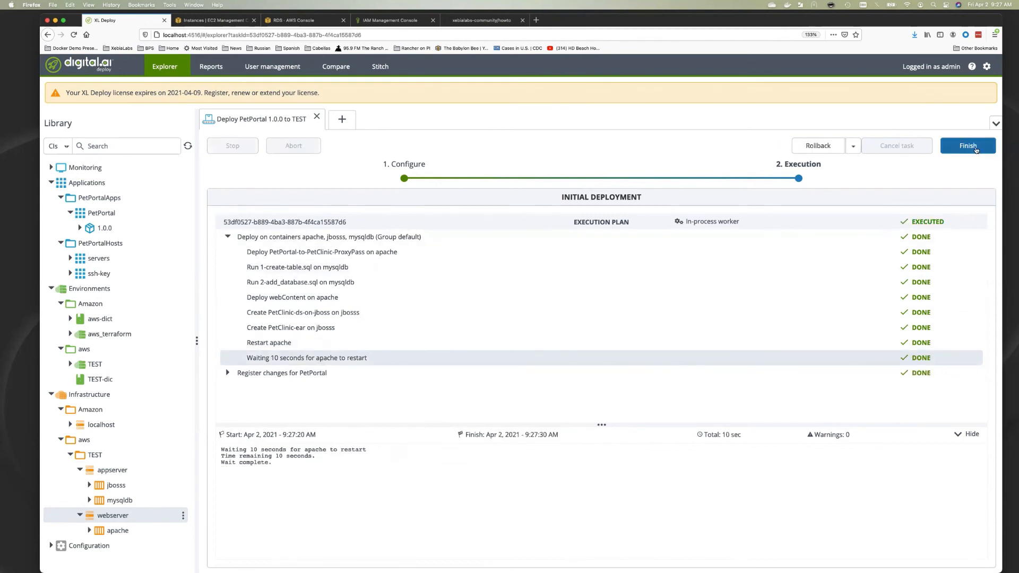
left_click(978, 152)
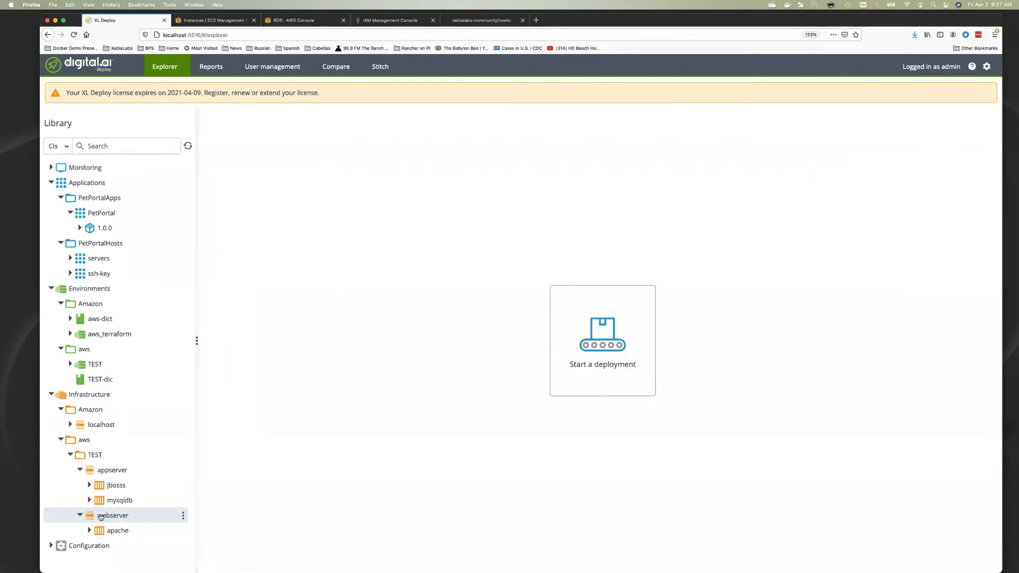
Copy the TEST webserver host's address from its properties
left_click(100, 516)
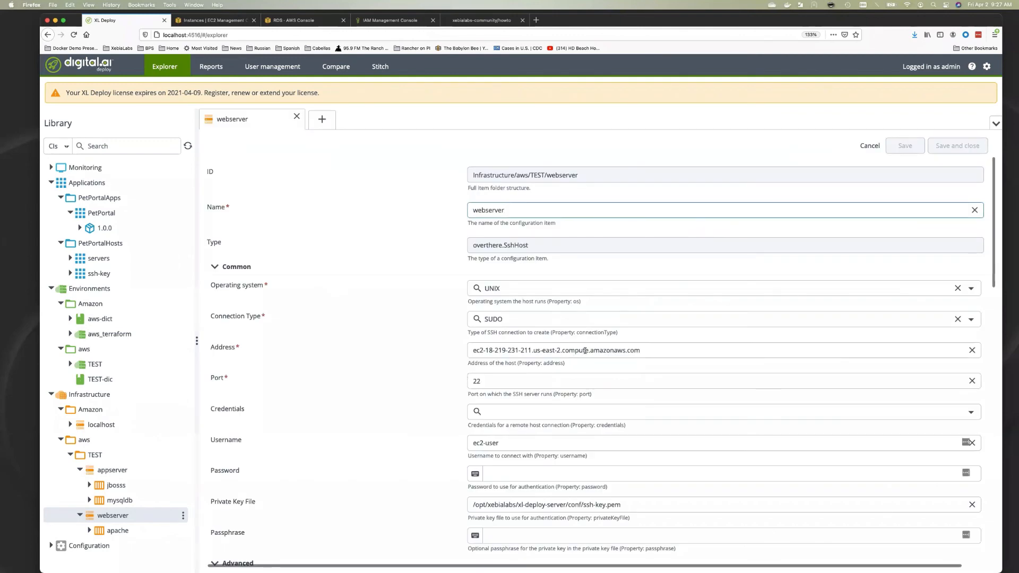
triple_click(585, 351)
key("super+c")
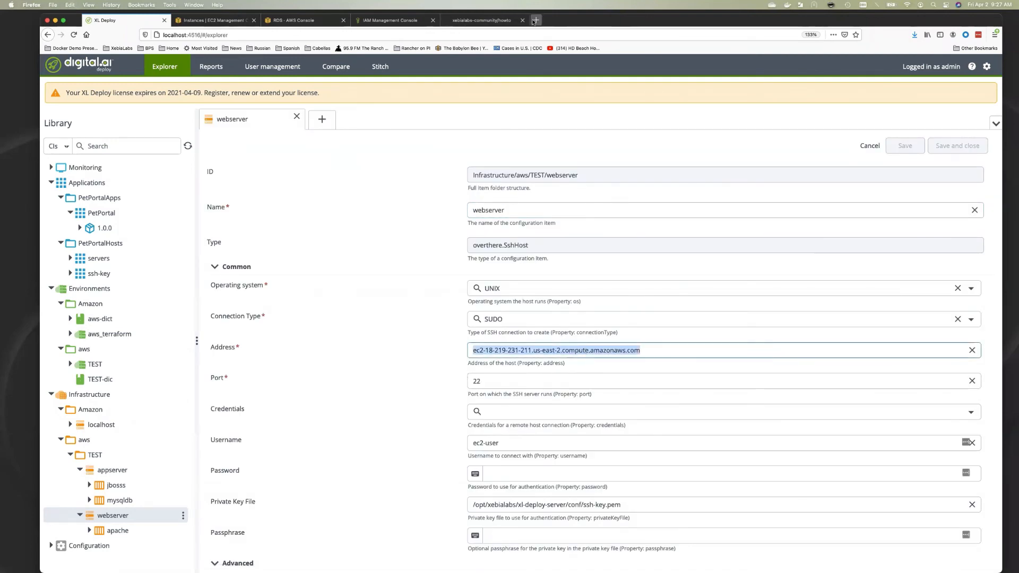
left_click(504, 20)
Load the Pet Portal from the pasted webserver address and zoom the page to 170%
left_click(325, 34)
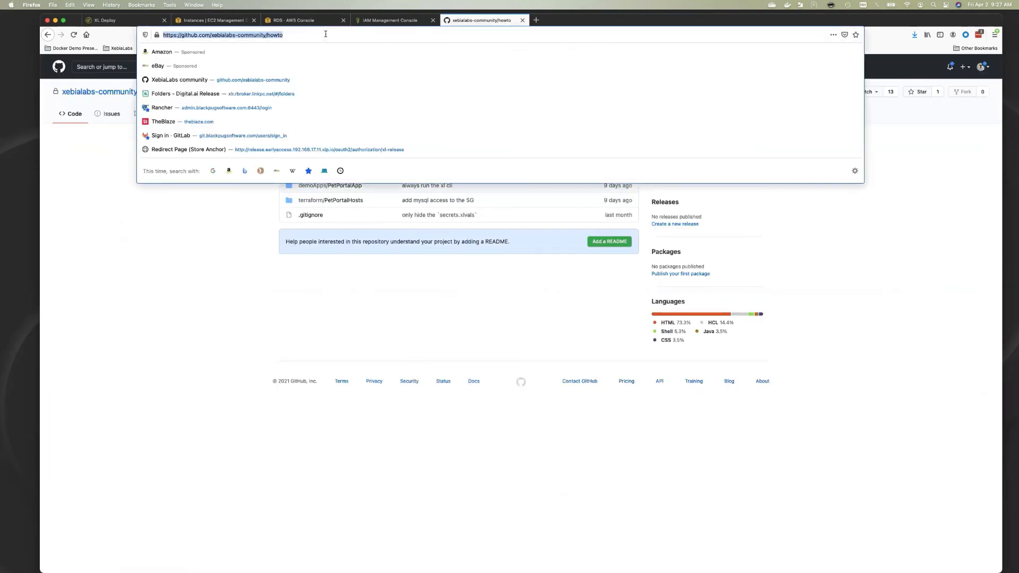
key("super+v")
key("Return")
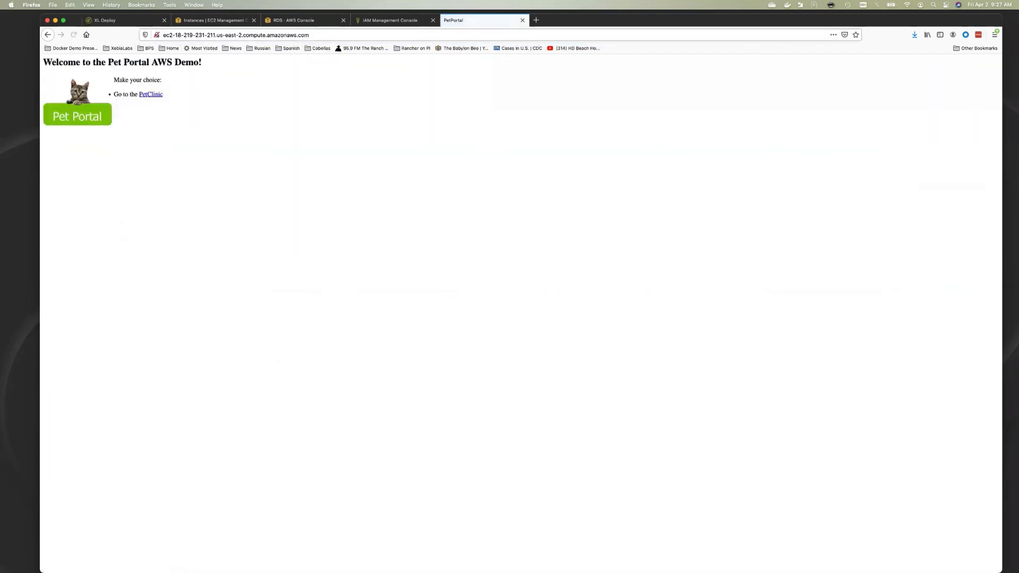
left_click(995, 35)
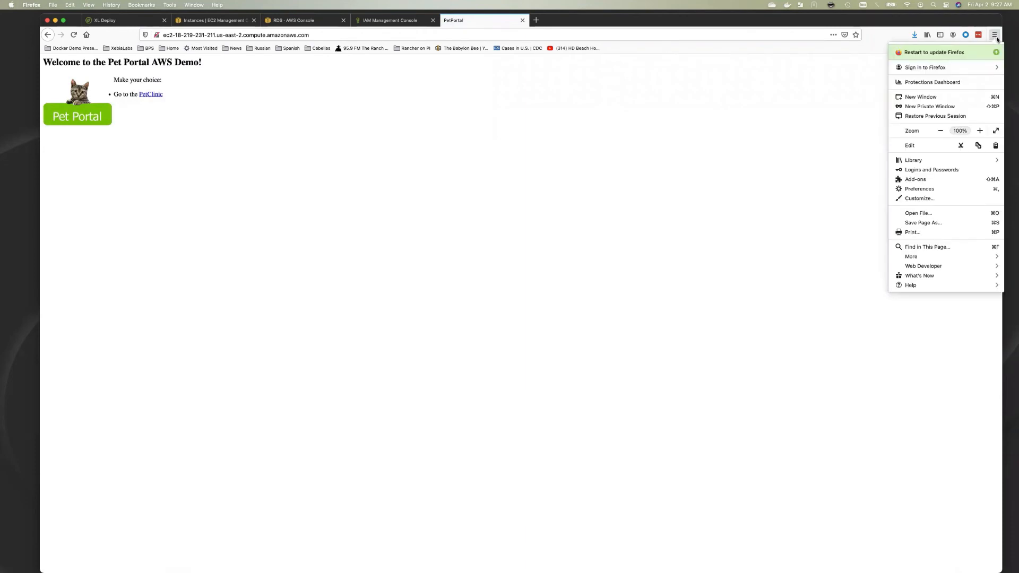
left_click(980, 131)
left_click(980, 131)
left_click(980, 131)
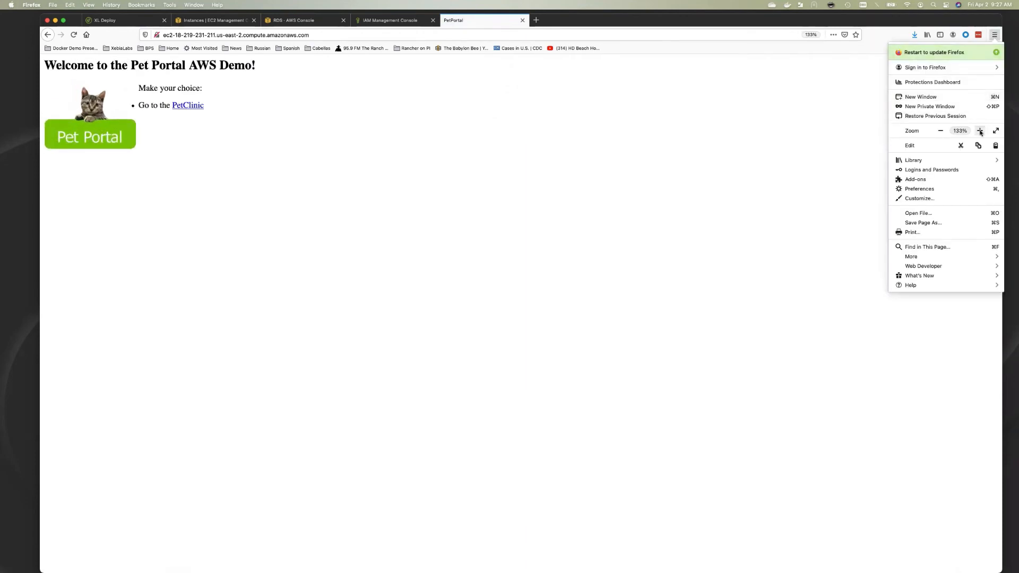
left_click(980, 131)
left_click(979, 131)
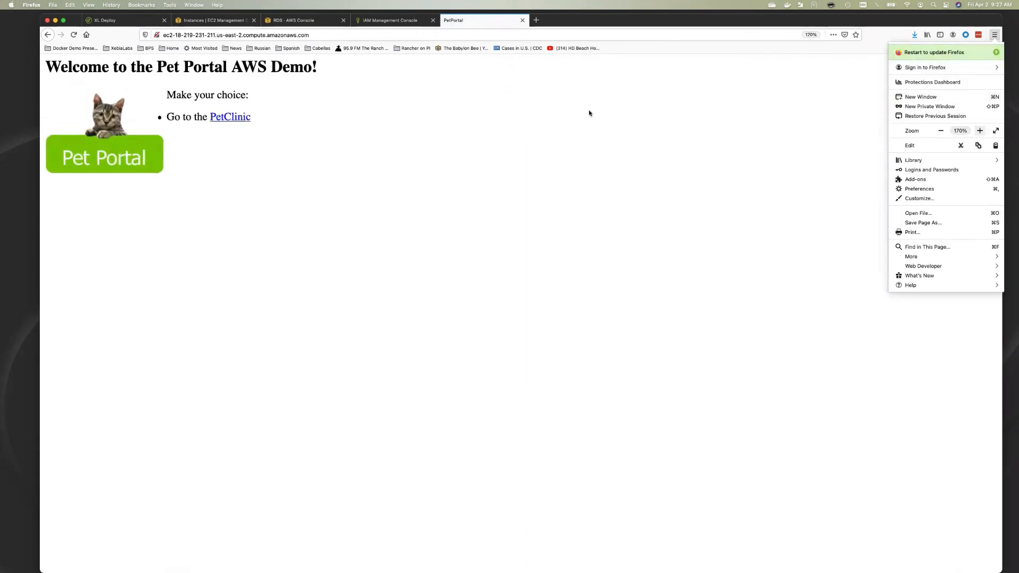
Open PetClinic and display all veterinarians
left_click(232, 118)
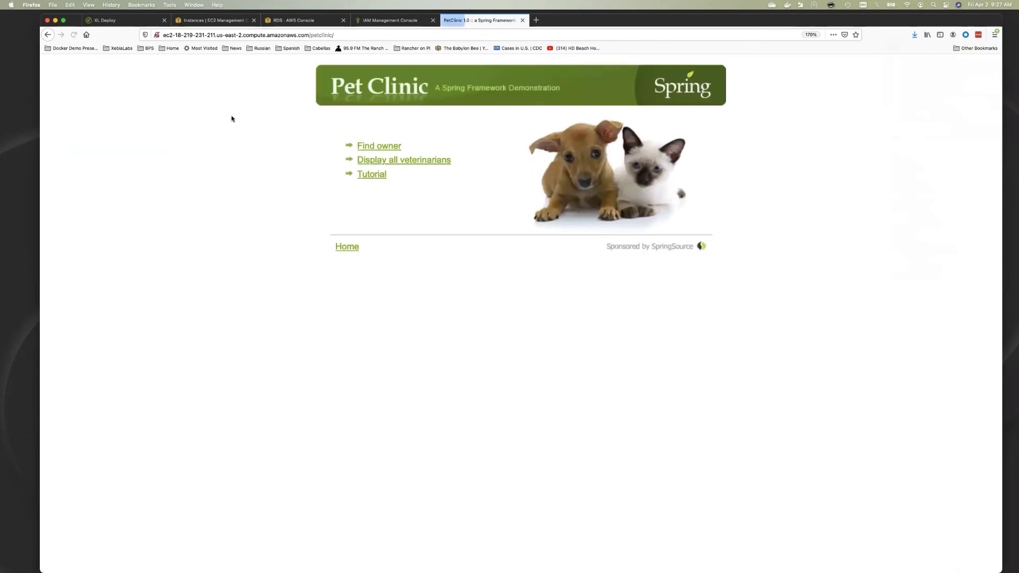
left_click(377, 162)
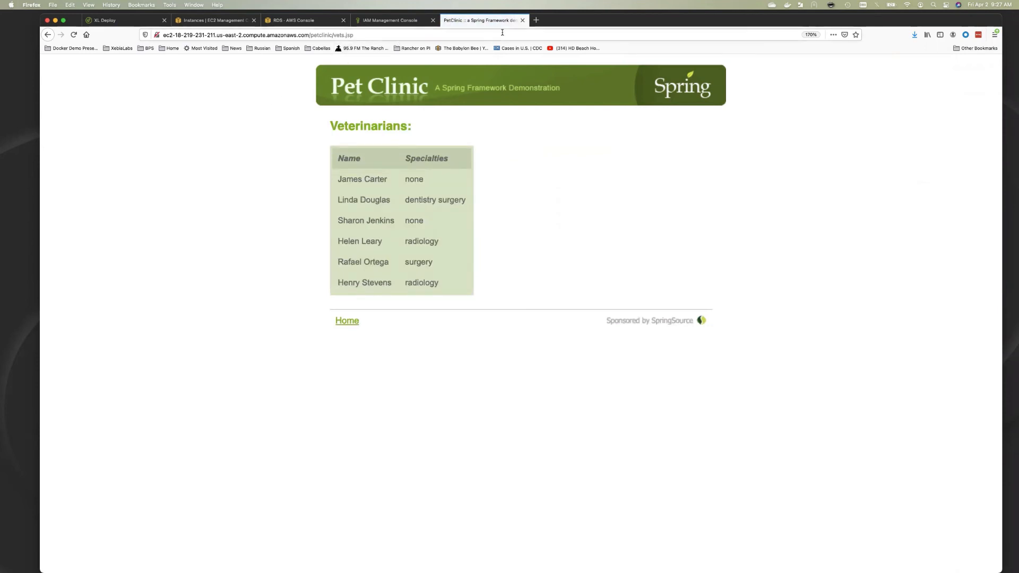
left_click(122, 20)
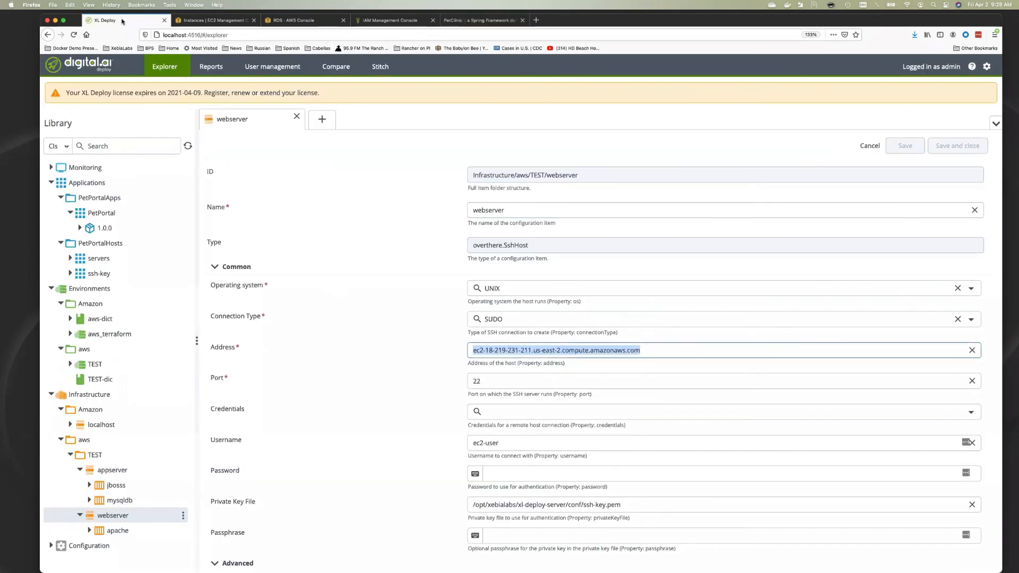
Undeploy PetPortal 1.0.0 from the aws TEST environment and finish the completed task
left_click(296, 116)
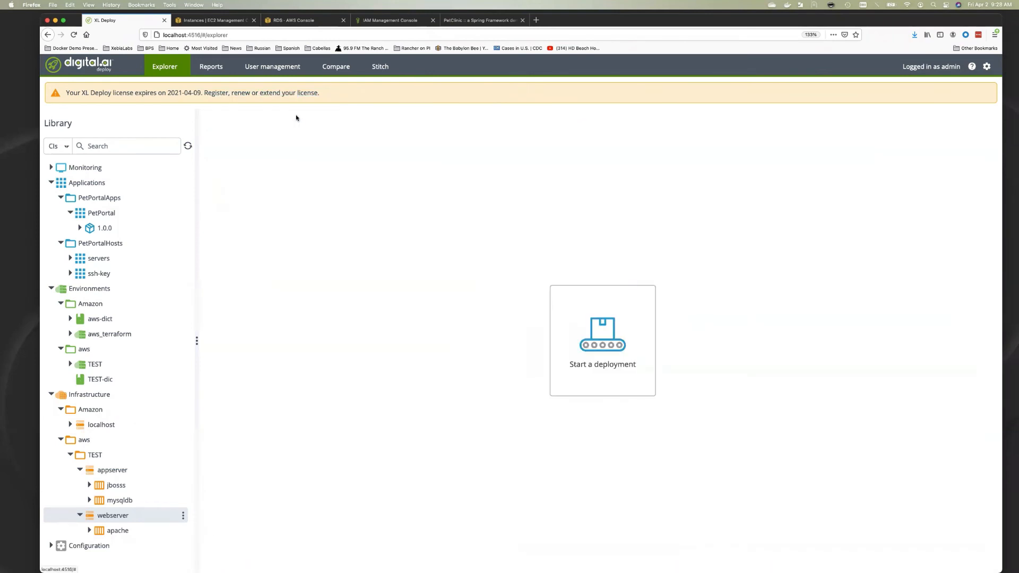
left_click(70, 364)
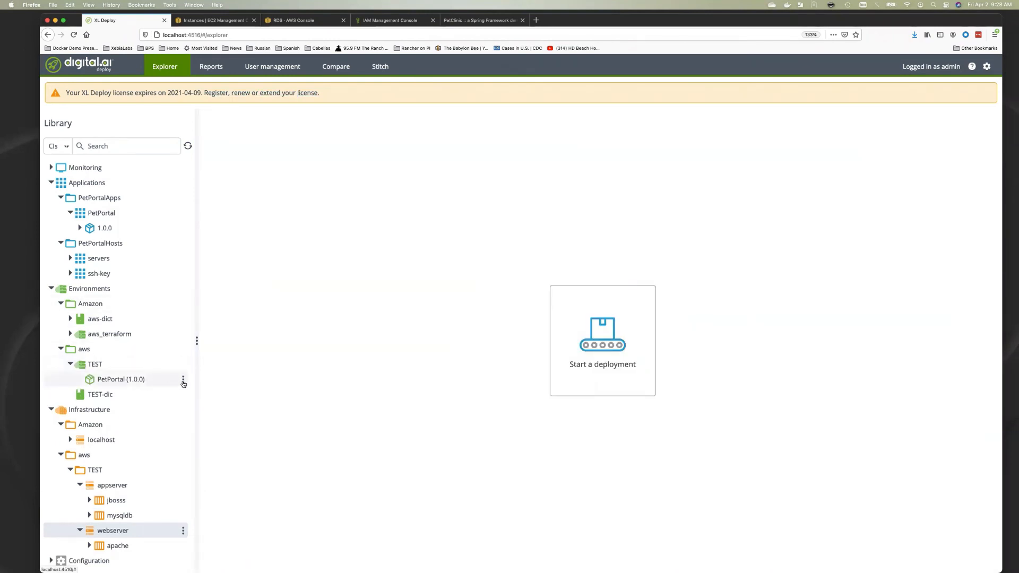
left_click(183, 381)
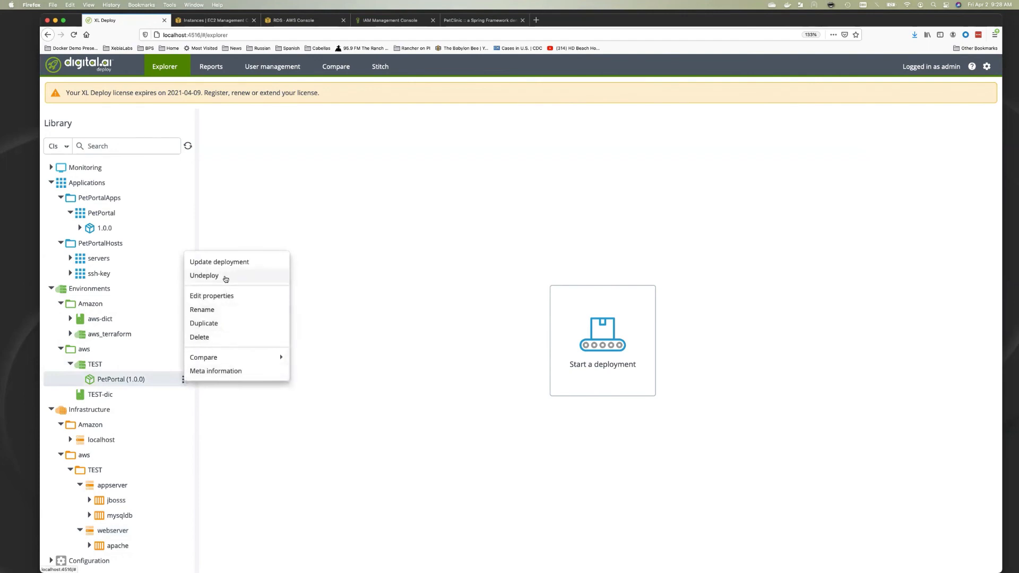
left_click(225, 277)
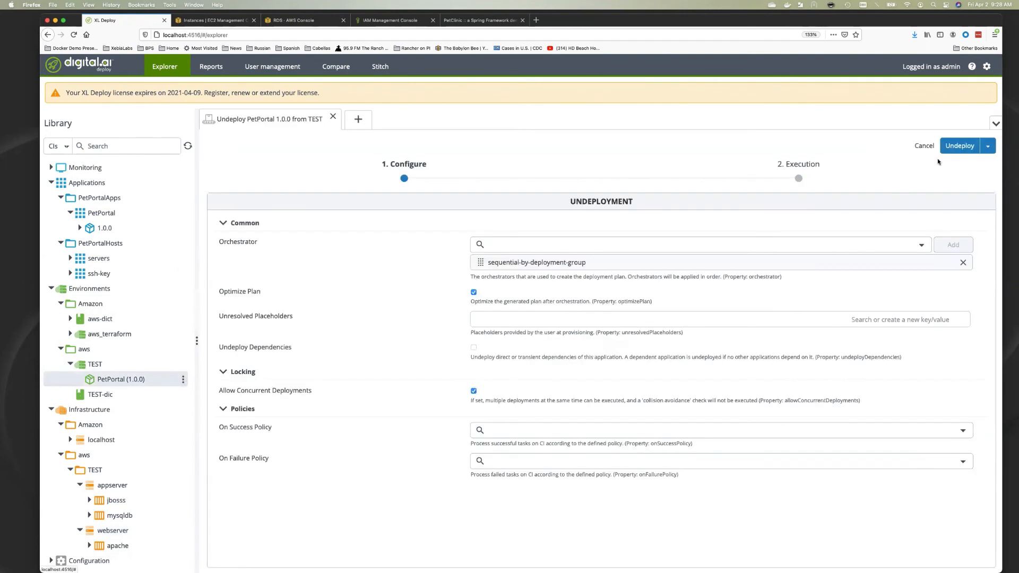
left_click(963, 146)
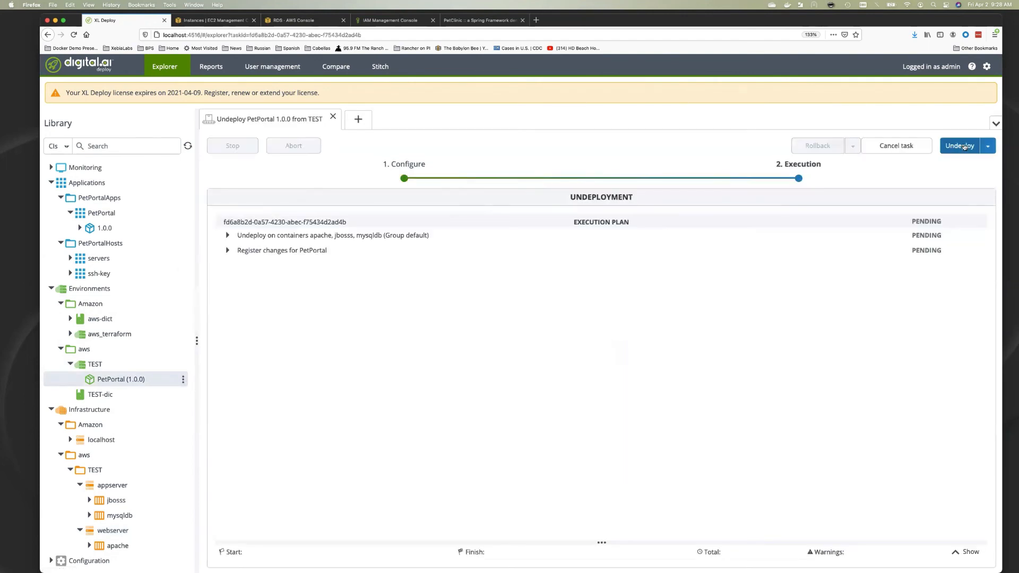
left_click(228, 237)
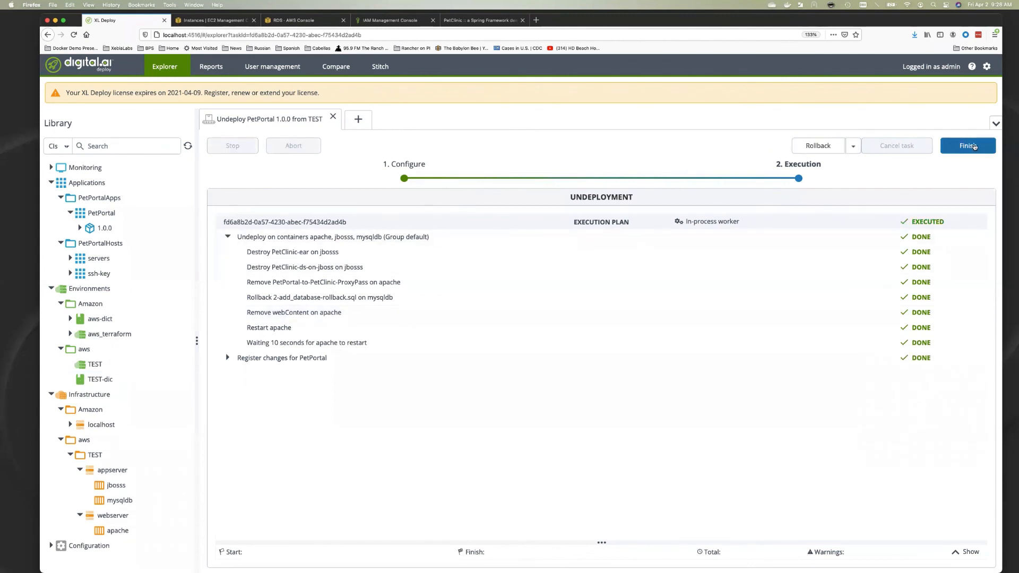
left_click(973, 146)
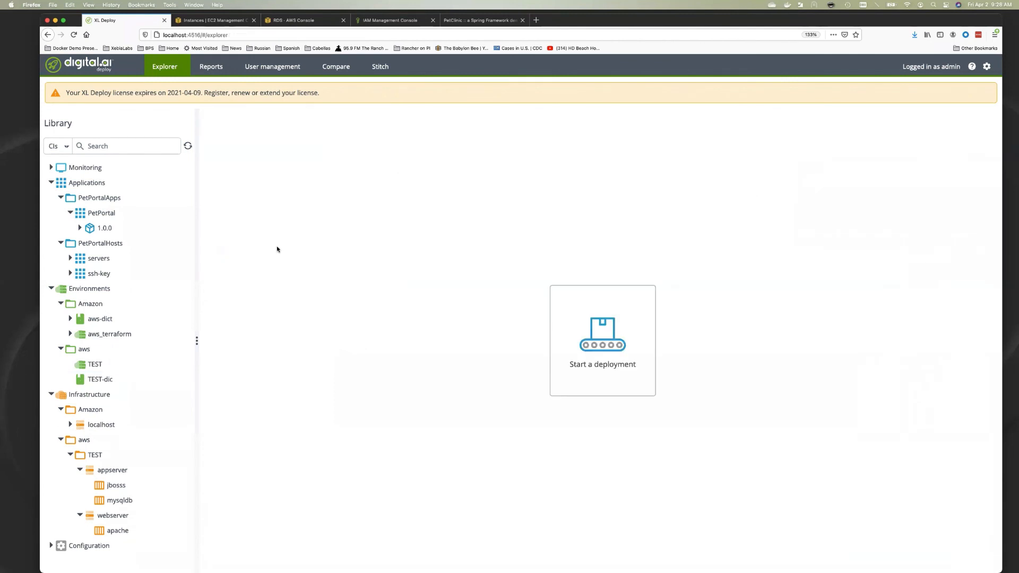
Remove the jboss, mysqldb and apache containers from TEST and save the environment
left_click(91, 364)
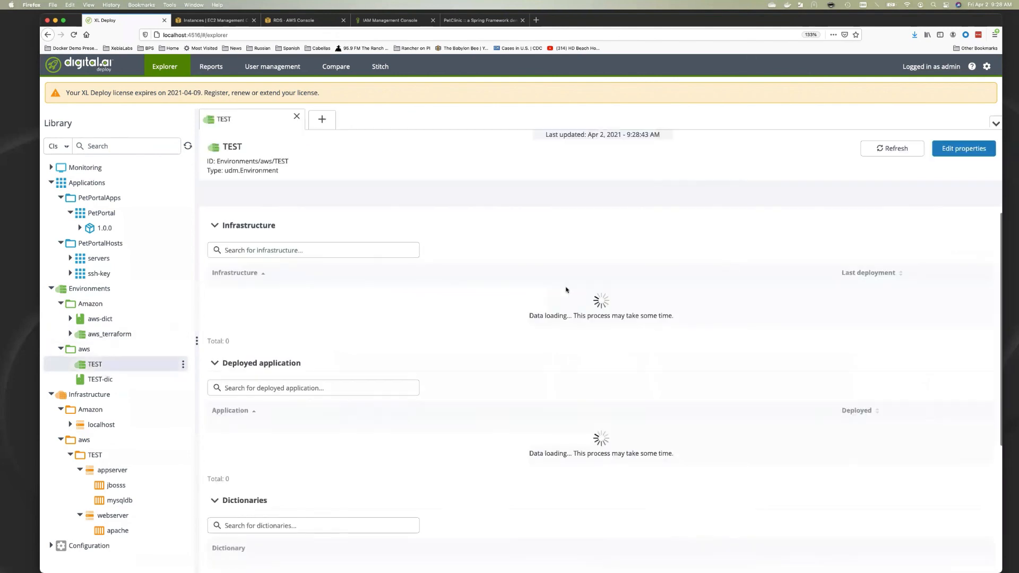
left_click(963, 149)
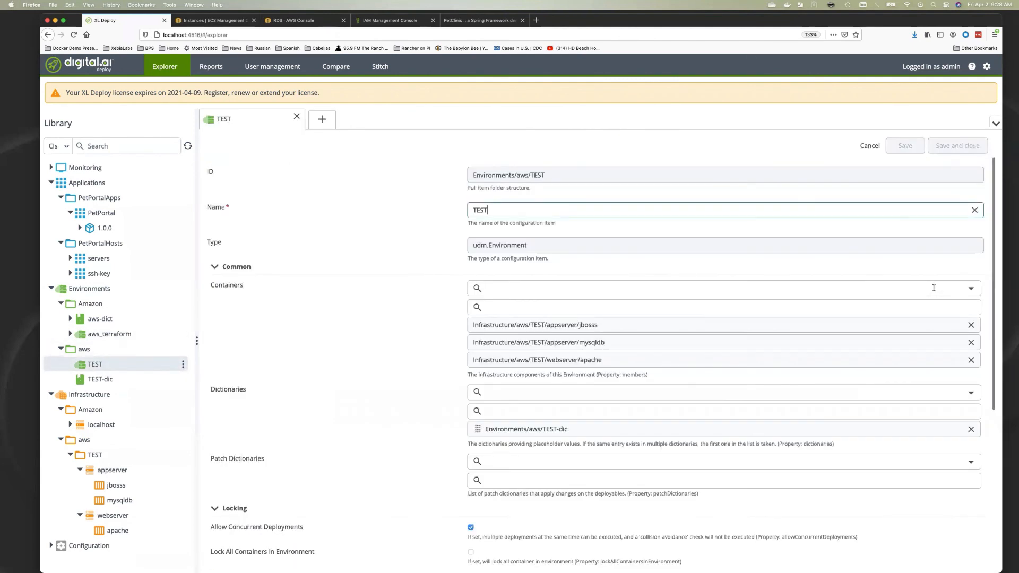
left_click(969, 325)
left_click(969, 325)
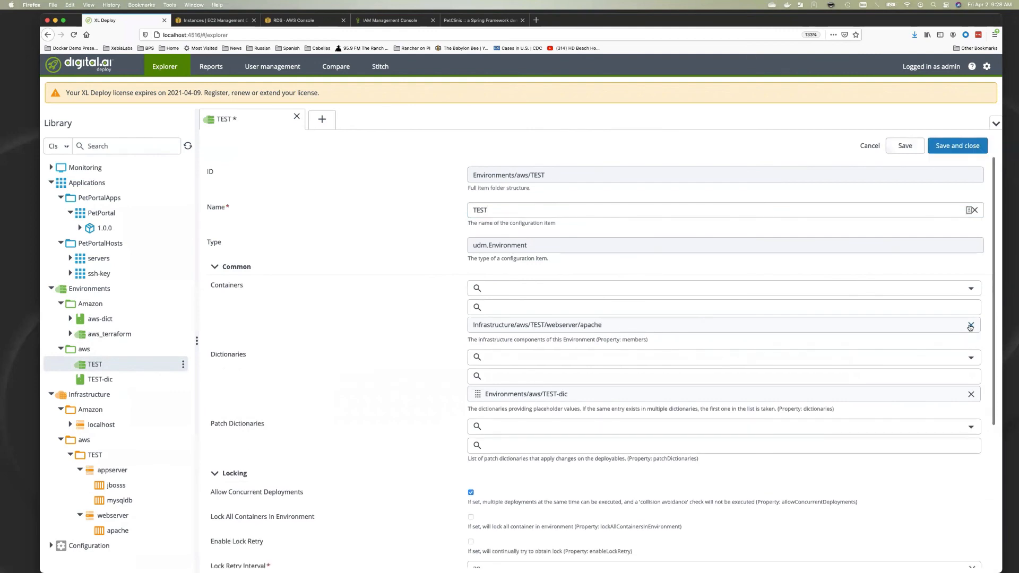
left_click(970, 326)
left_click(964, 150)
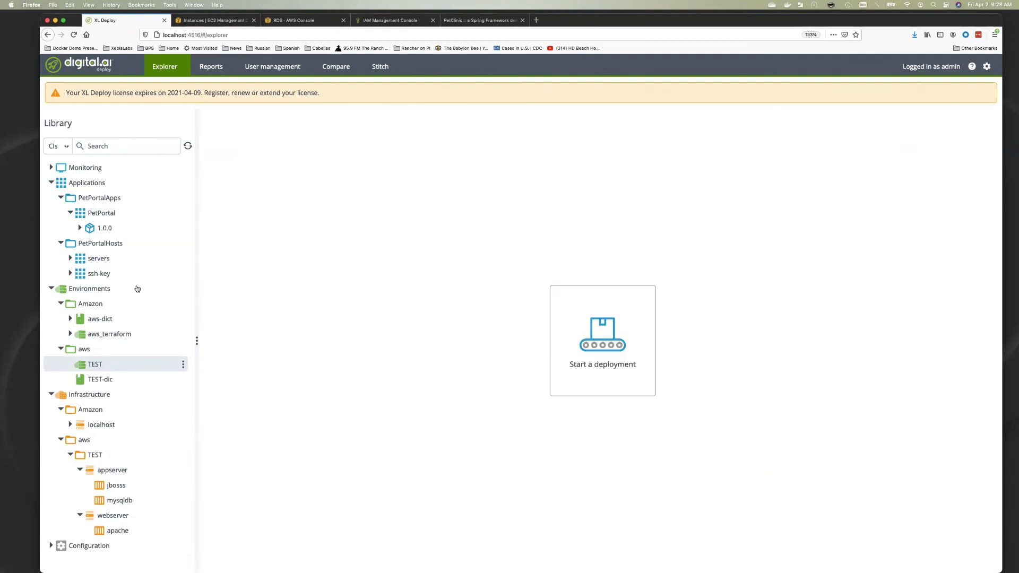
left_click(70, 333)
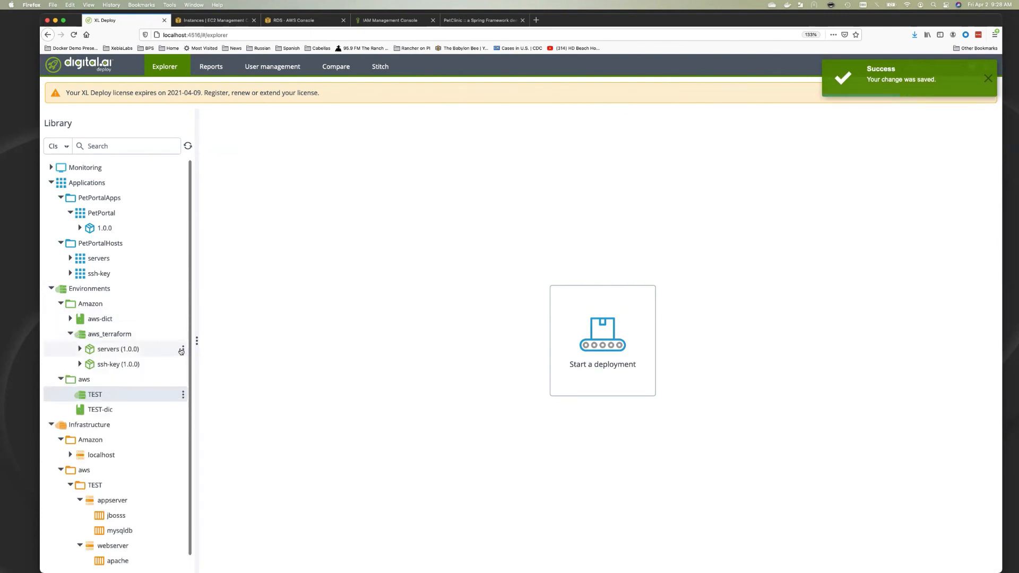
left_click(182, 350)
Launch the servers 1.0.0 undeployment from aws_terraform, checking the EC2 instances and RDS databases lists
left_click(213, 374)
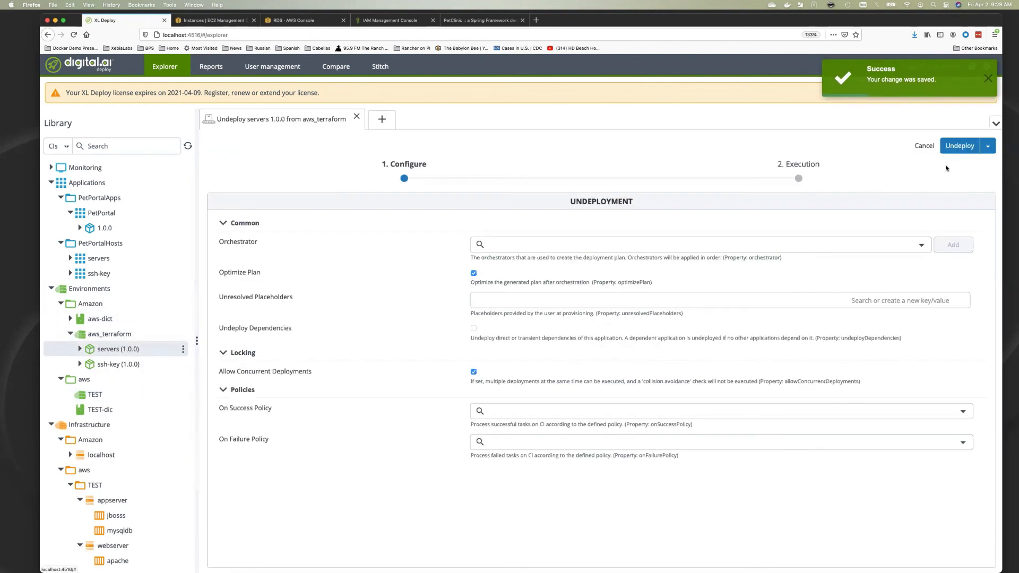
left_click(965, 146)
key("ctrl+Tab")
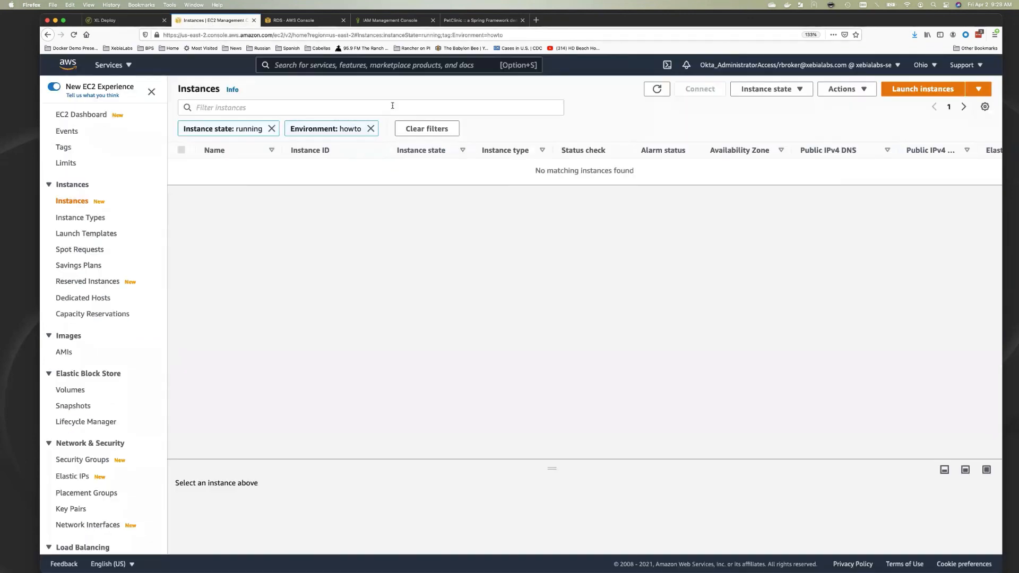
left_click(655, 86)
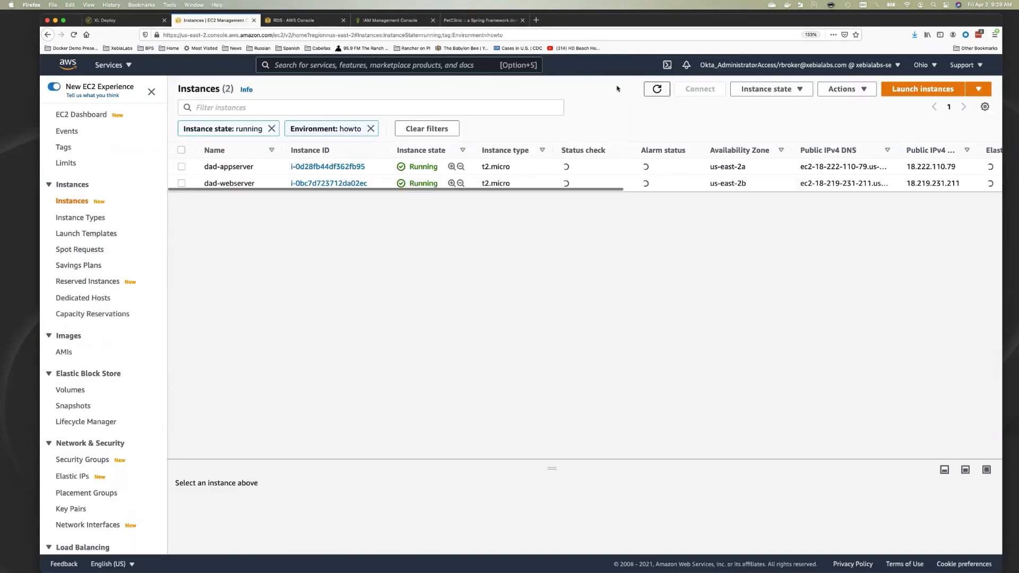
left_click(303, 21)
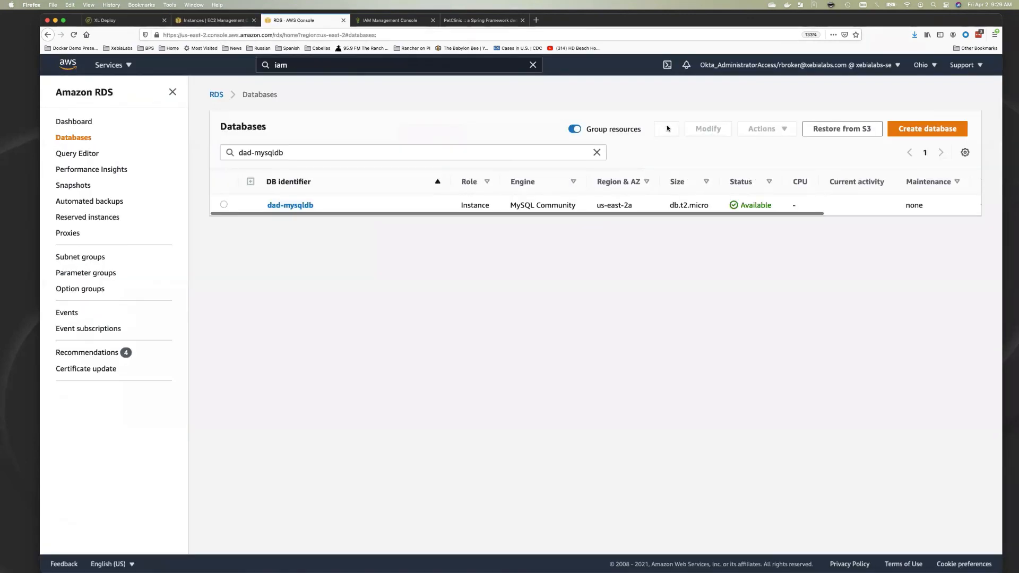
left_click(133, 22)
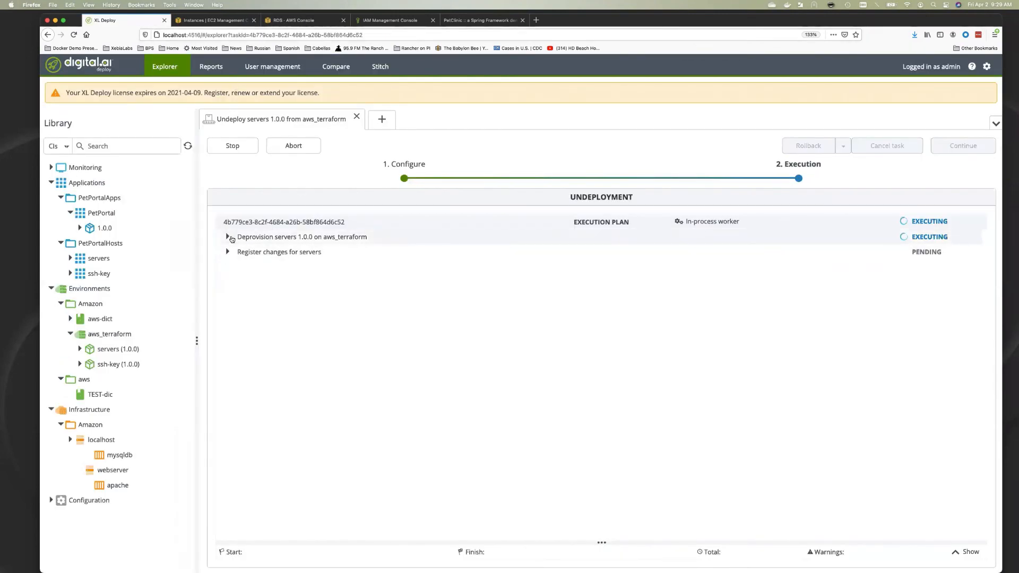
Watch the servers Terraform destroy log until 4 resources are destroyed, then view the EC2 instances list
left_click(228, 237)
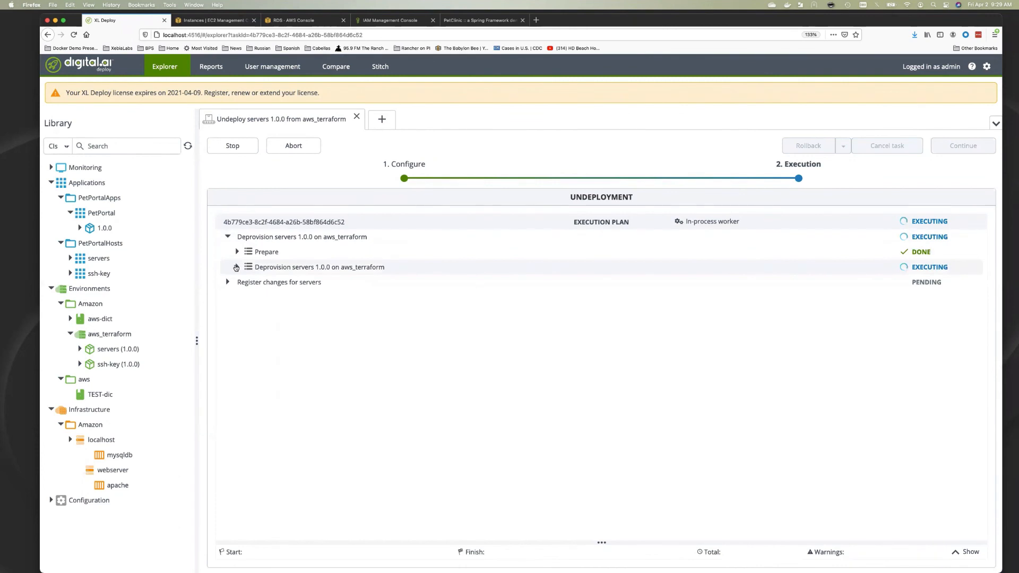
left_click(237, 268)
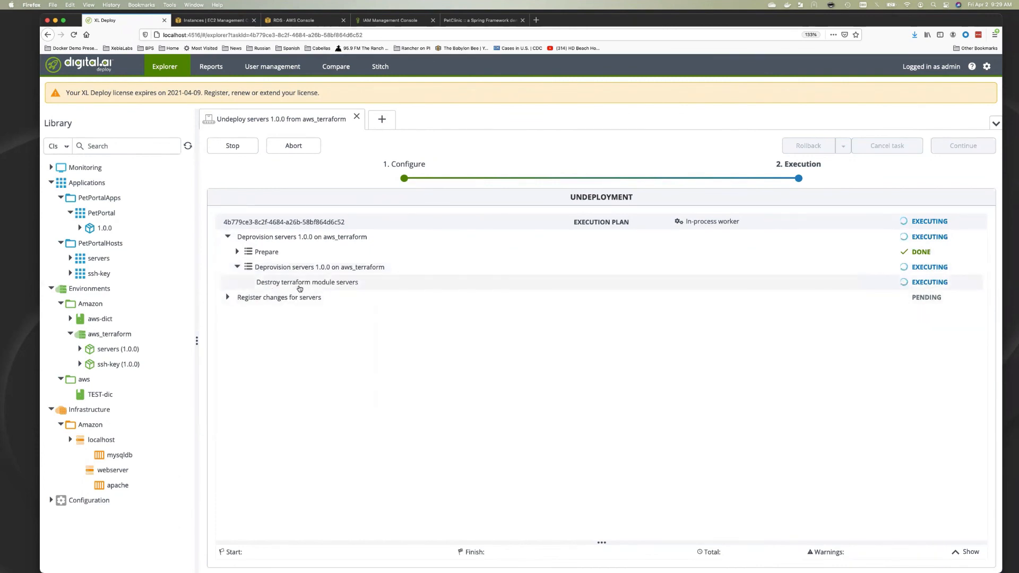
left_click(300, 287)
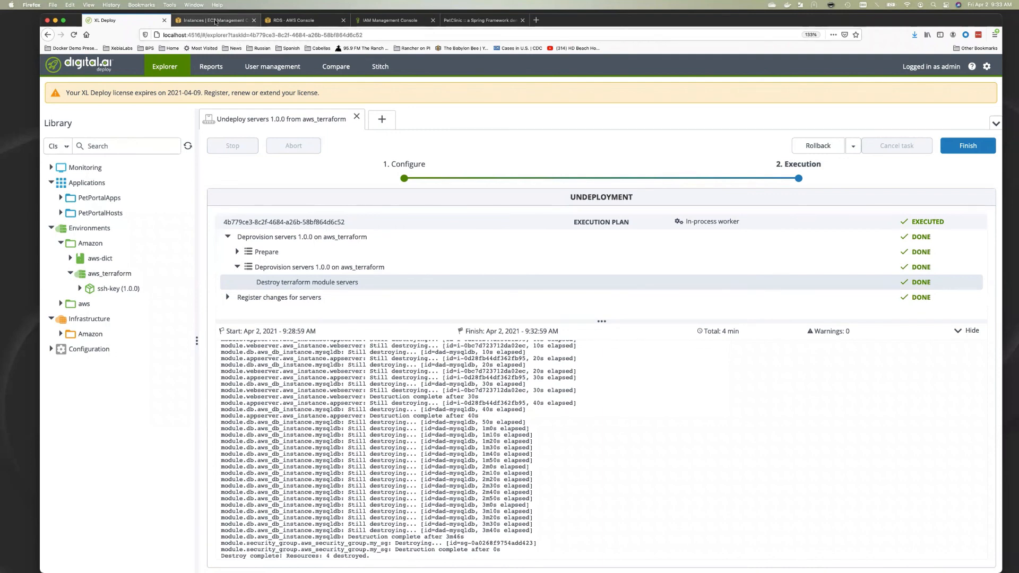
left_click(215, 21)
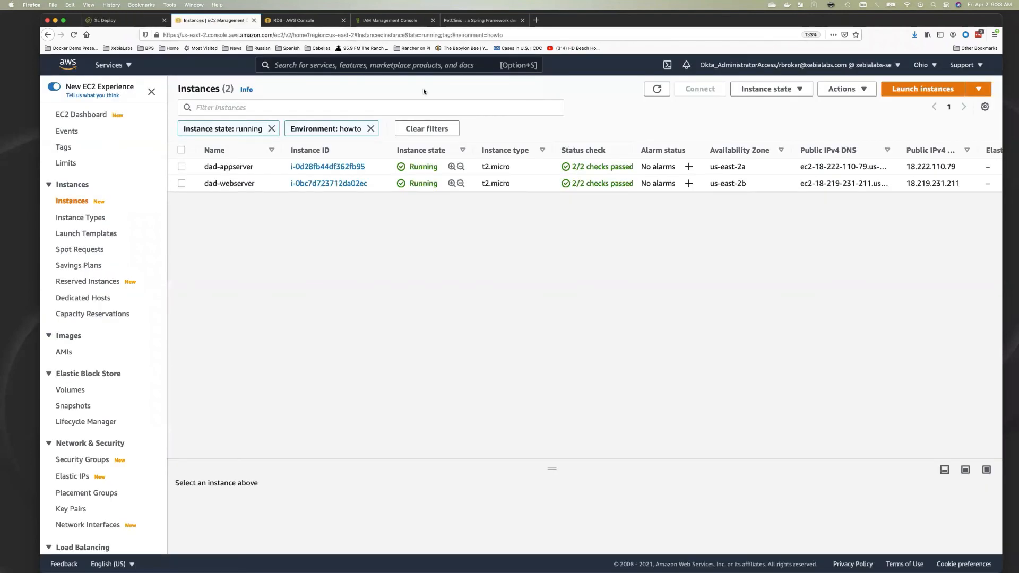
Refresh EC2 Instances and RDS Databases to confirm they and dad-mysqldb are gone, then finish the servers 1.0.0 undeployment
left_click(657, 89)
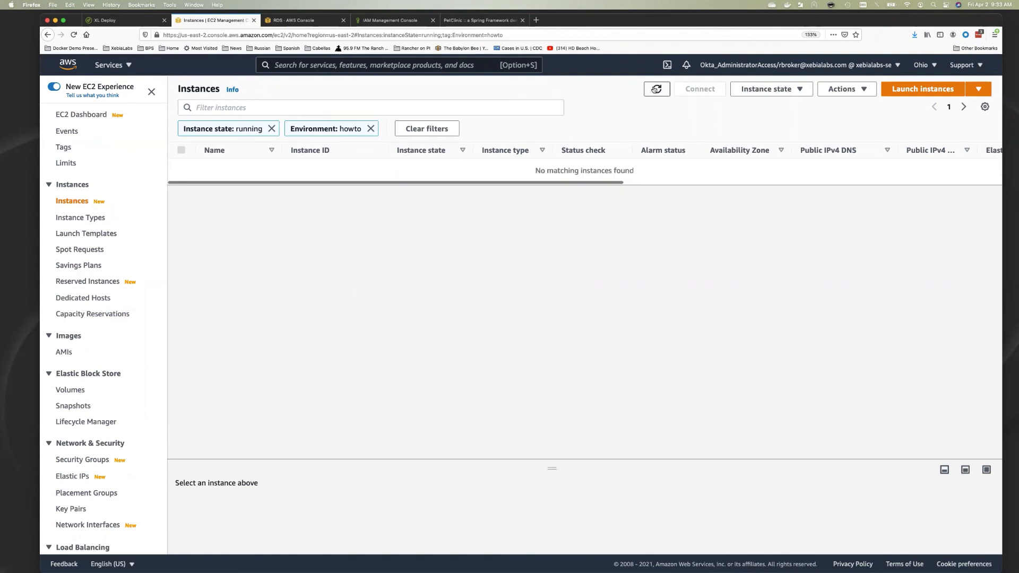
left_click(300, 19)
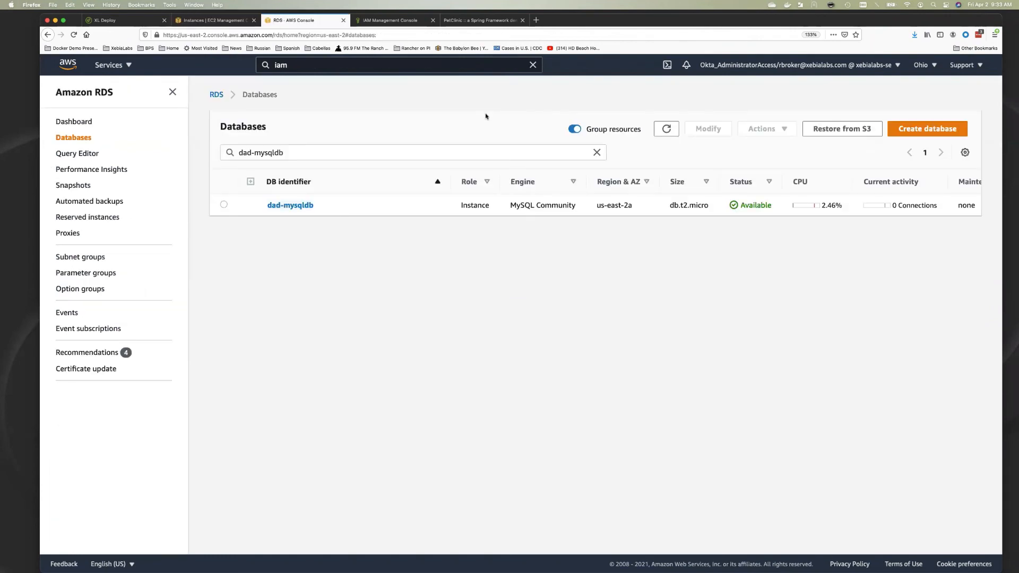
left_click(666, 129)
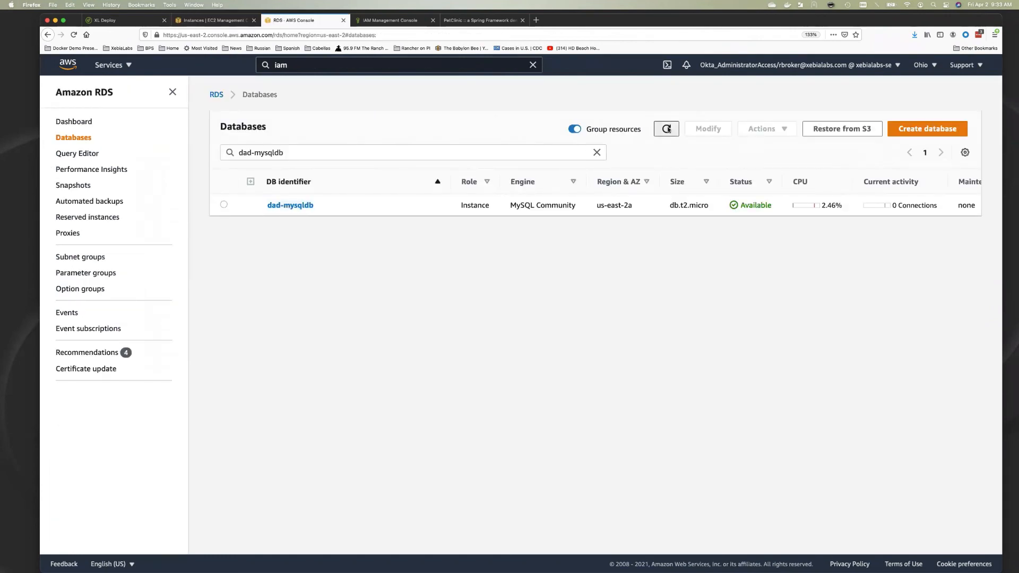
left_click(139, 21)
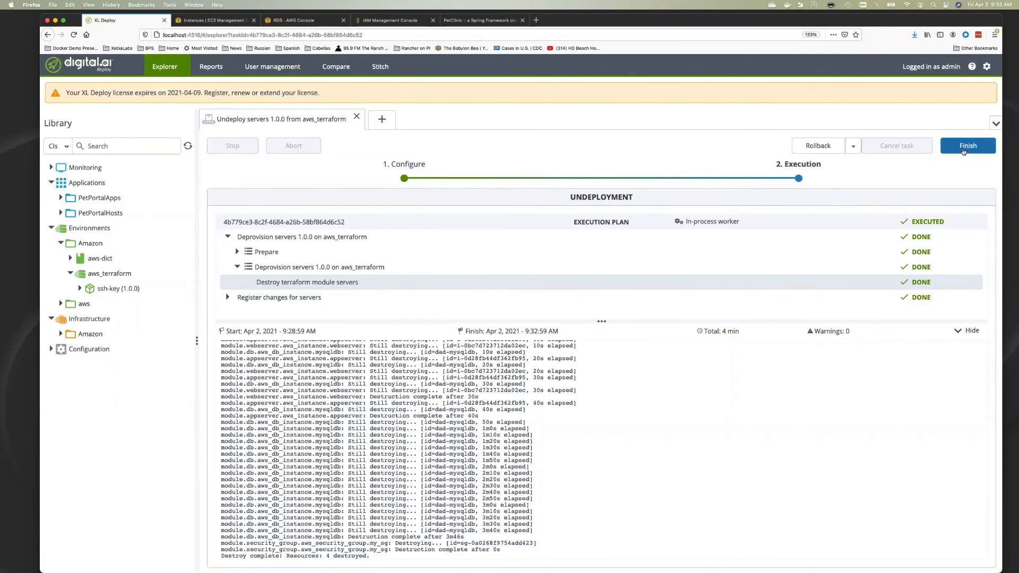
left_click(966, 146)
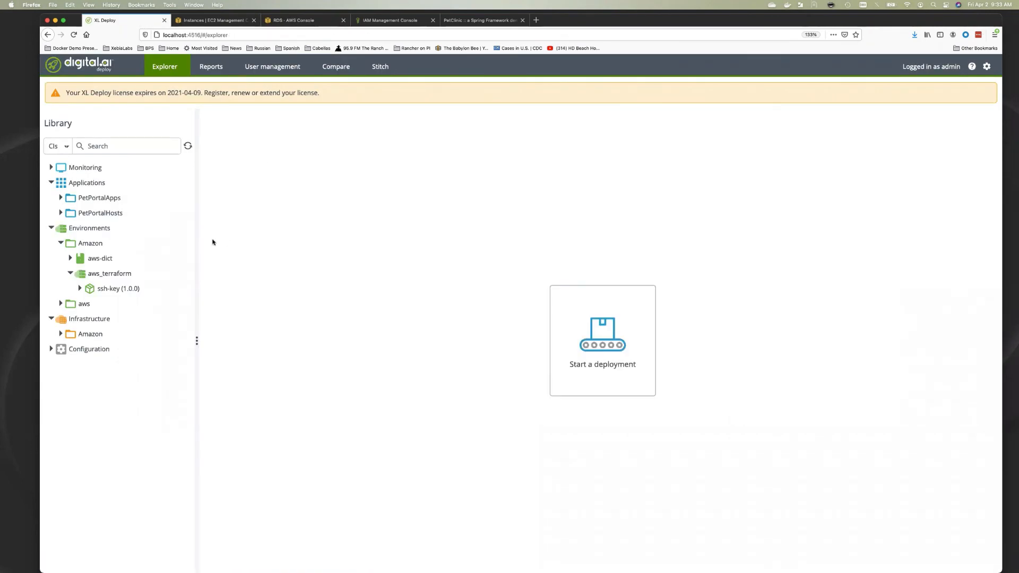